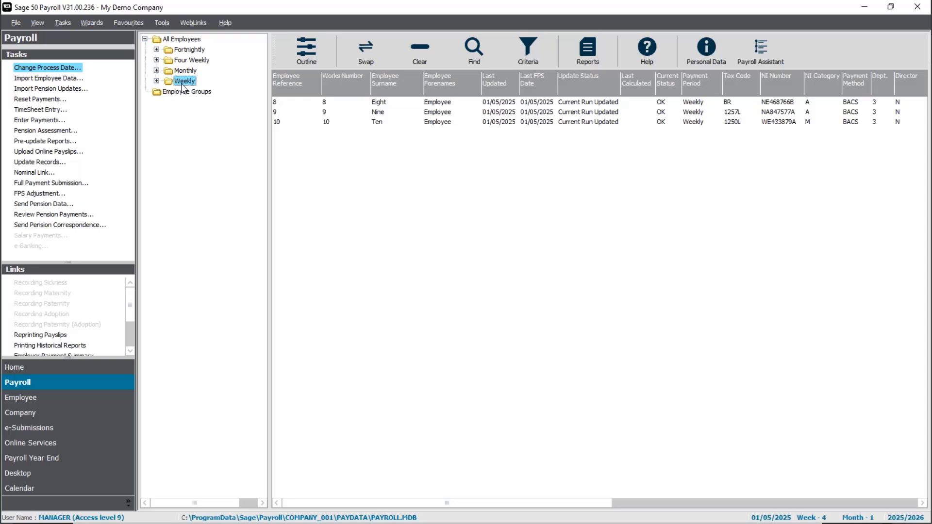
List all employees, check the last updated dates for monthly employee 1 and weekly employee 8, and clear the selection.
click(193, 40)
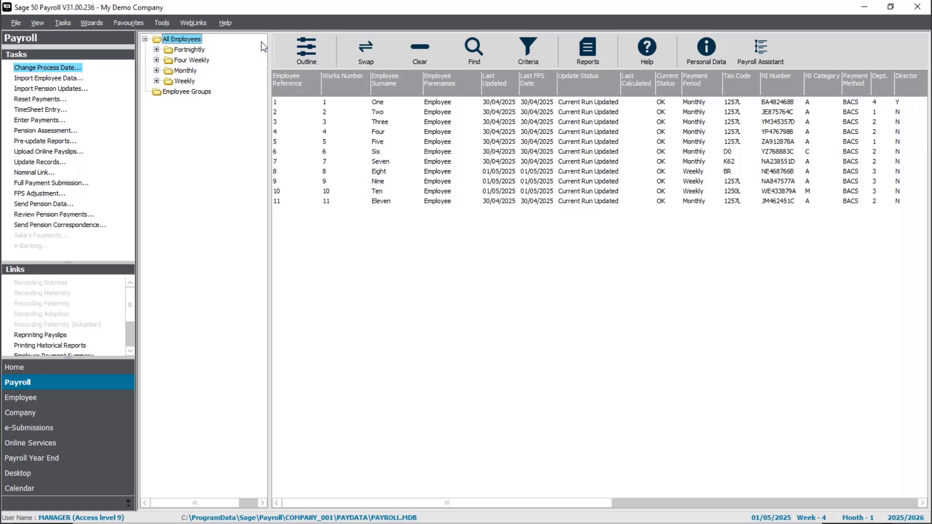
click(502, 103)
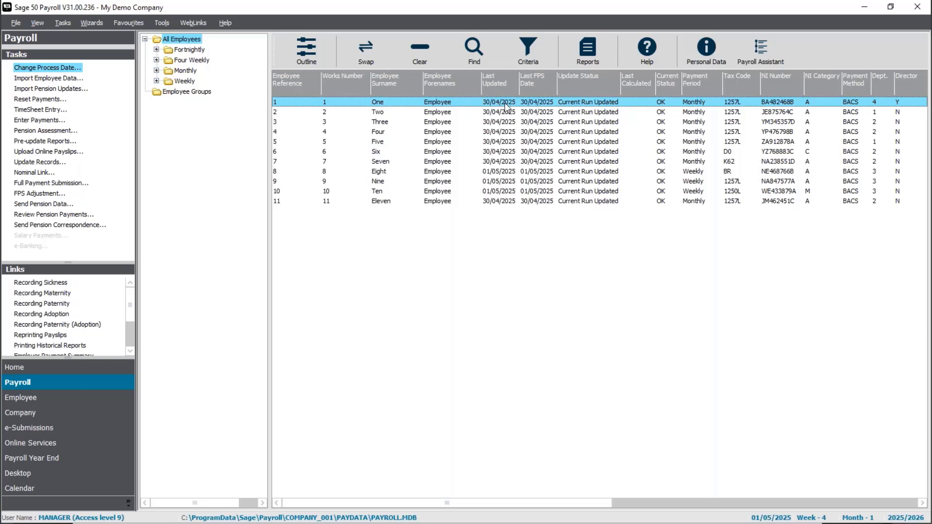
click(509, 172)
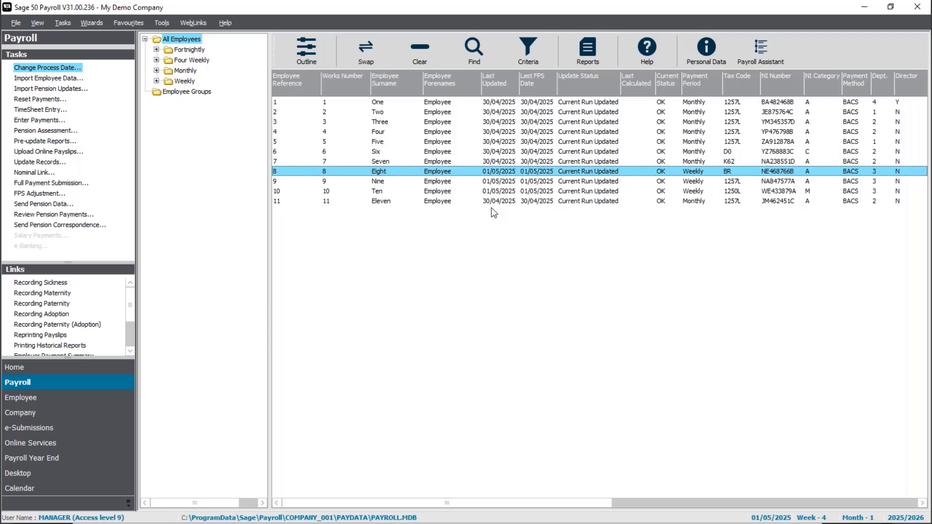
click(421, 58)
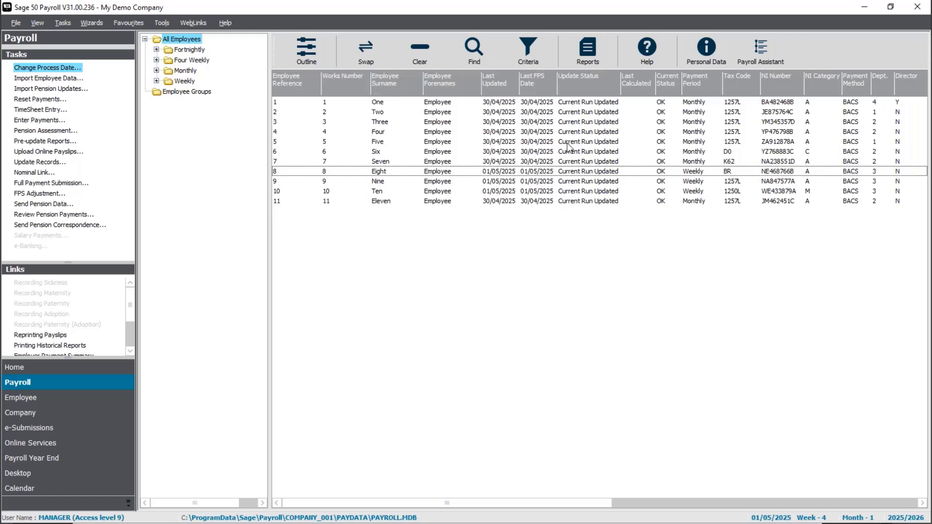
Locate the Form P32 - Employer Payment Record among the Period End reports and close the report list.
click(584, 51)
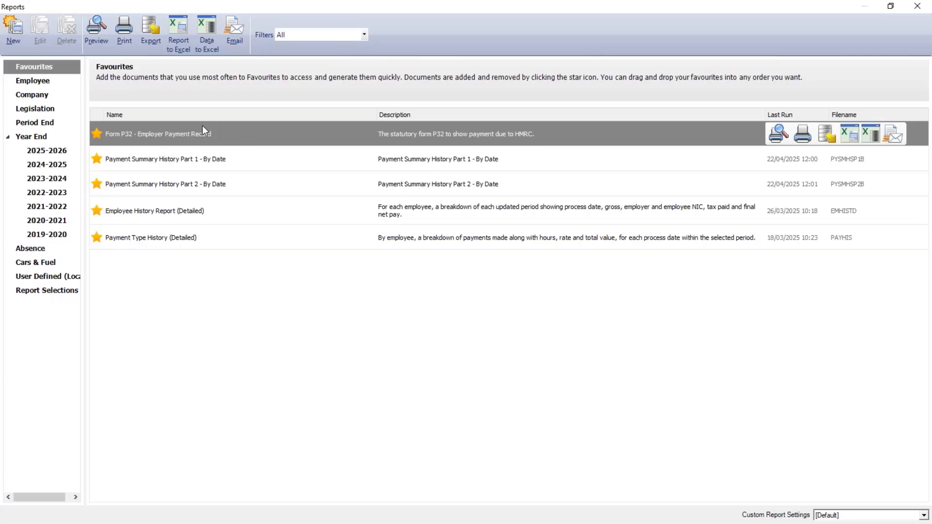
click(33, 124)
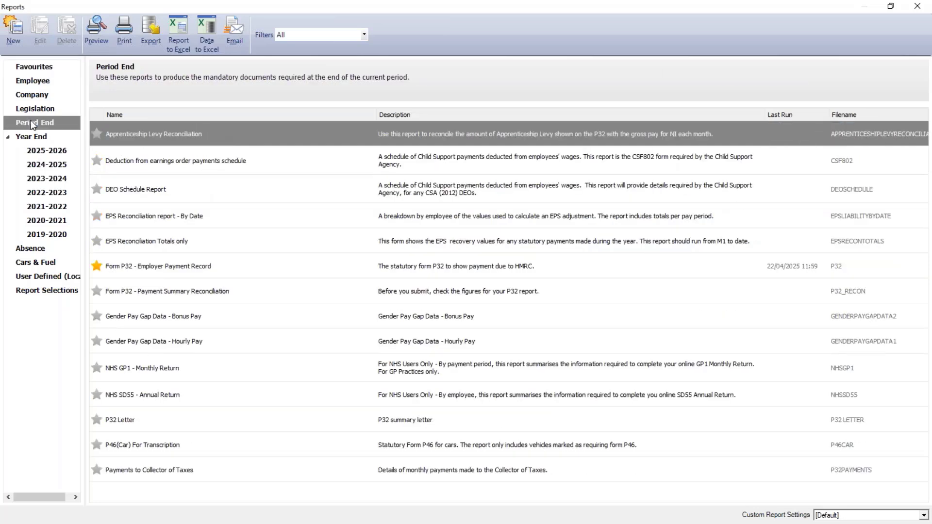
click(226, 265)
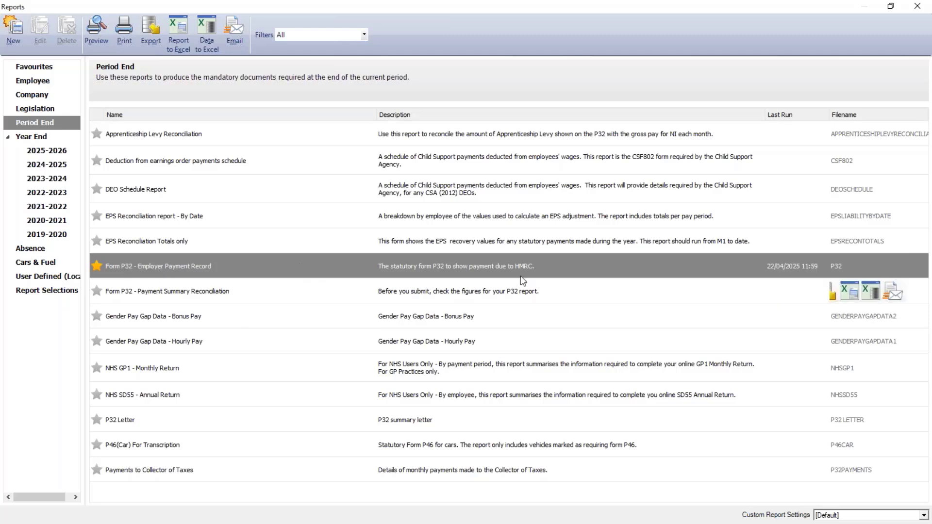
click(925, 6)
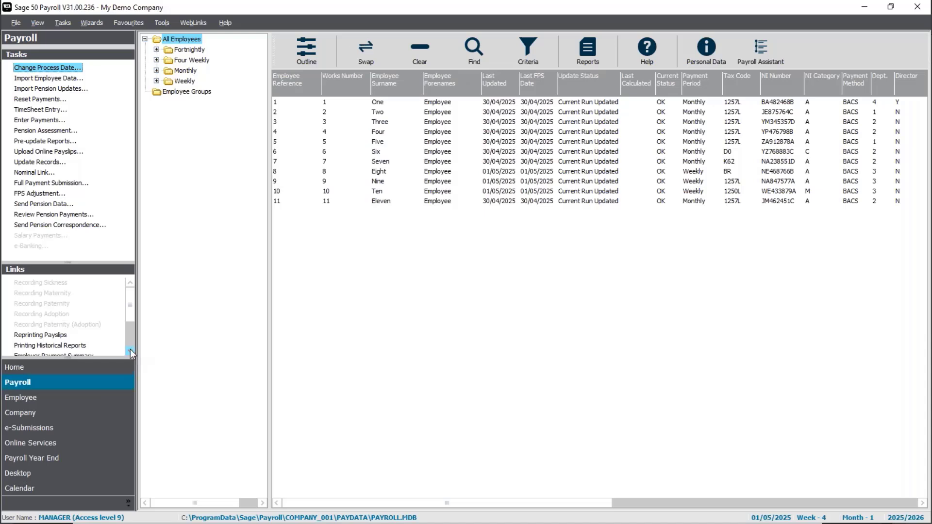
Run the P32 Report from the payroll links for tax months 1 to 1.
click(130, 350)
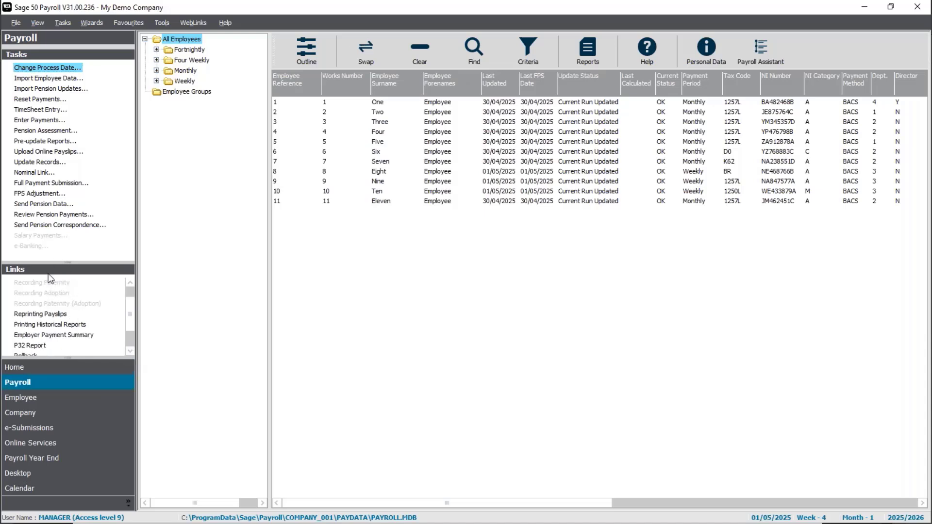
click(130, 351)
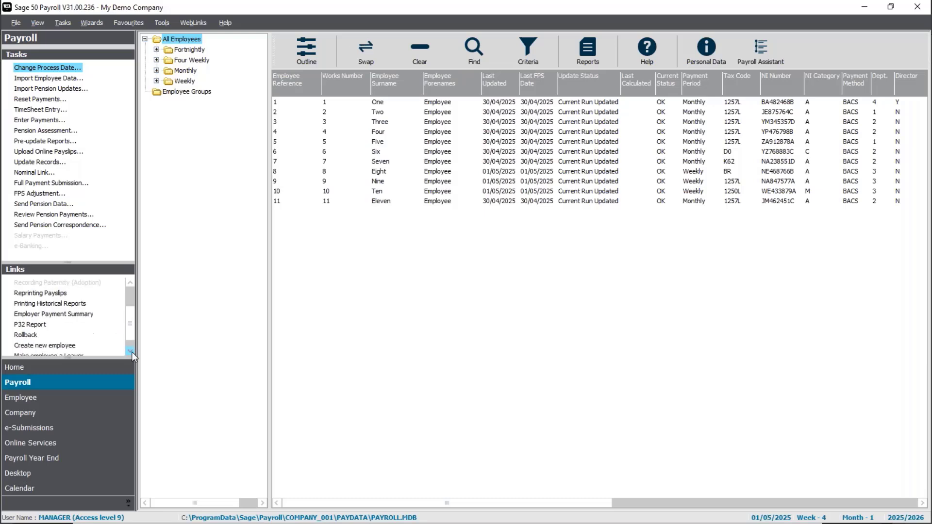
click(29, 325)
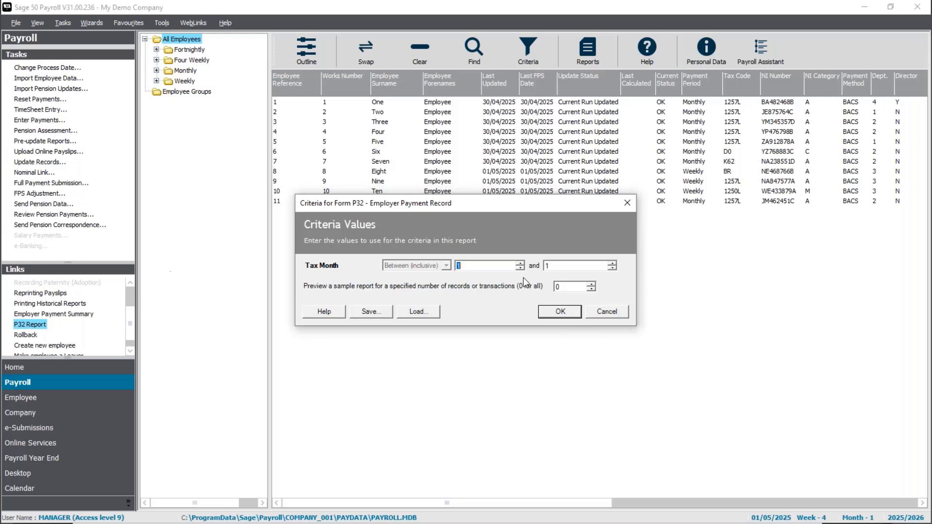
click(489, 265)
click(553, 265)
click(559, 312)
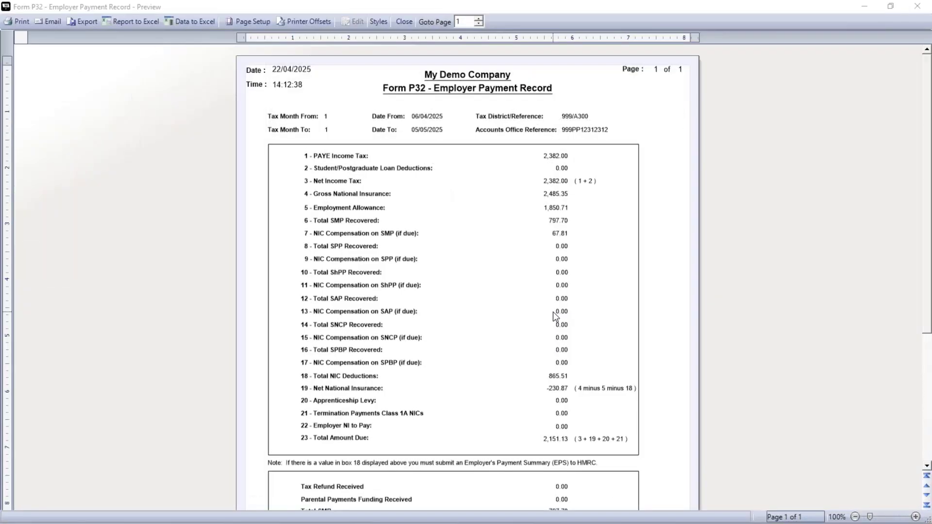
Examine the P32 preview from PAYE income tax through total amount due and the statutory pay totals, and close it.
click(907, 518)
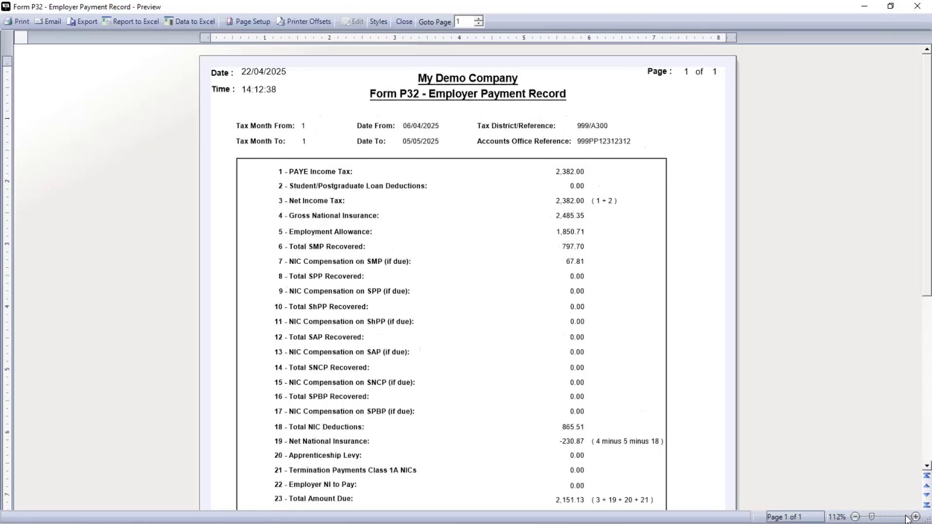
click(907, 517)
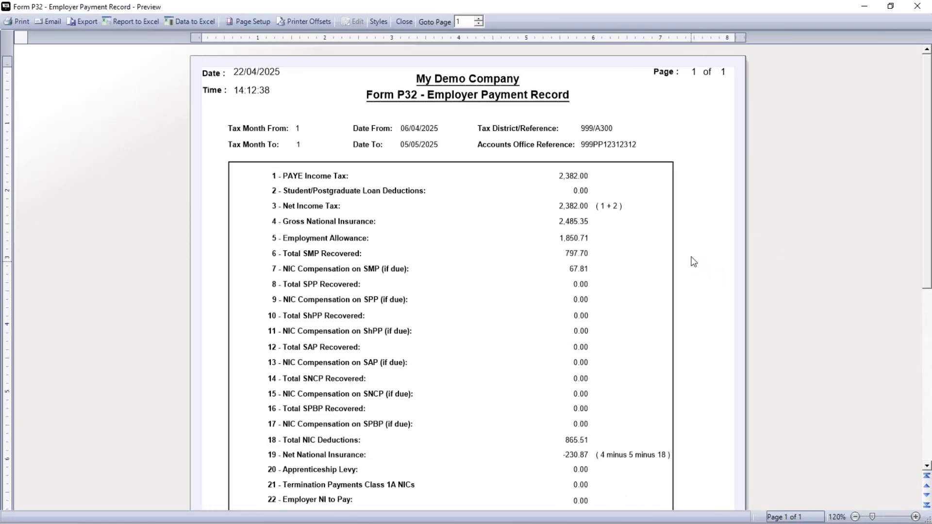
scroll(686, 244, down, 3)
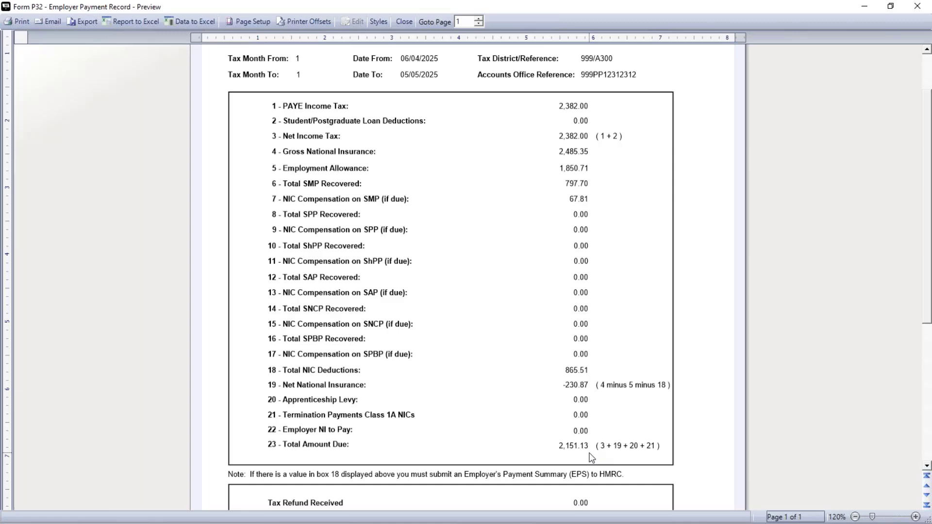
scroll(591, 456, down, 3)
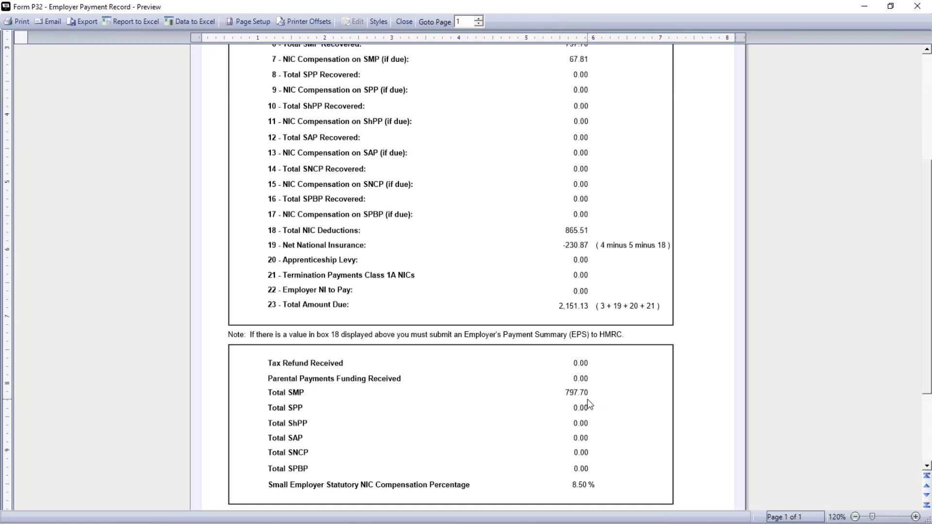
scroll(587, 399, up, 1)
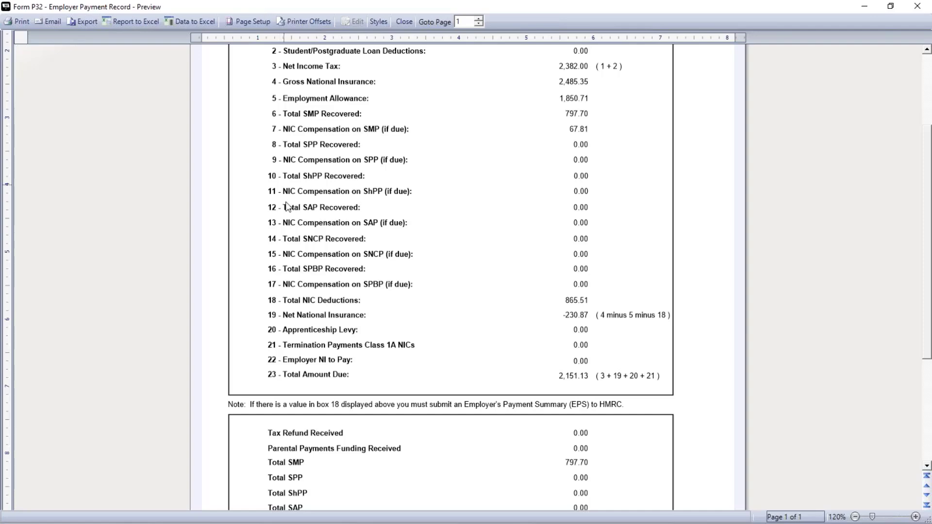
scroll(287, 207, up, 2)
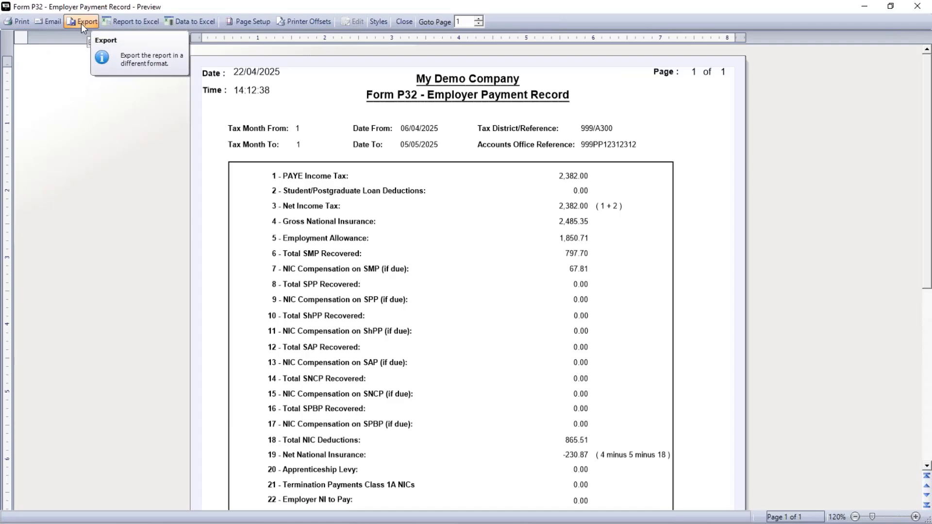
click(404, 21)
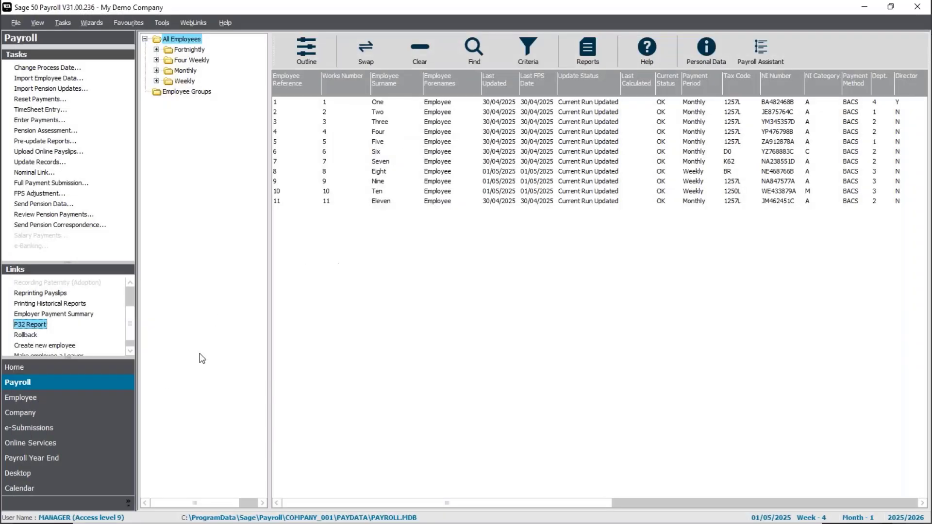
Check the month 1 tax and NIC payment figures under HMRC Payments in the company settings, and close the settings.
click(57, 413)
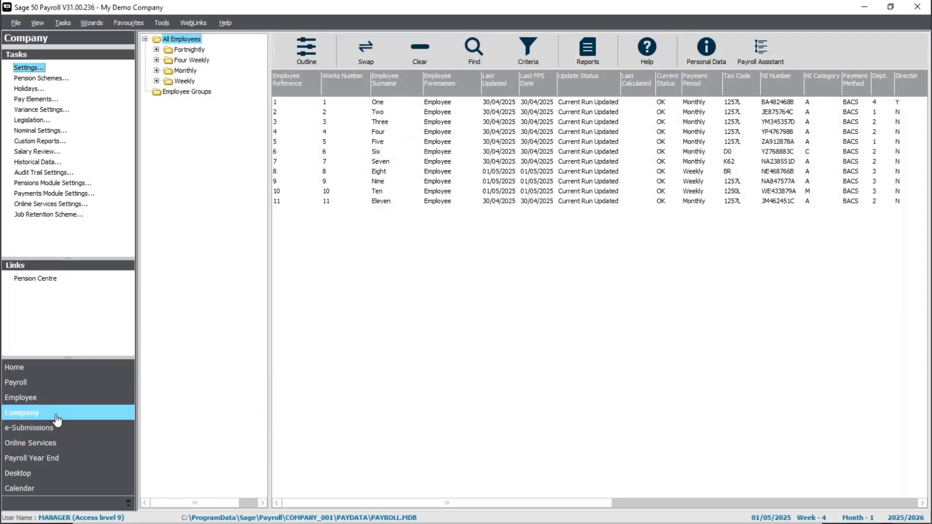
click(29, 68)
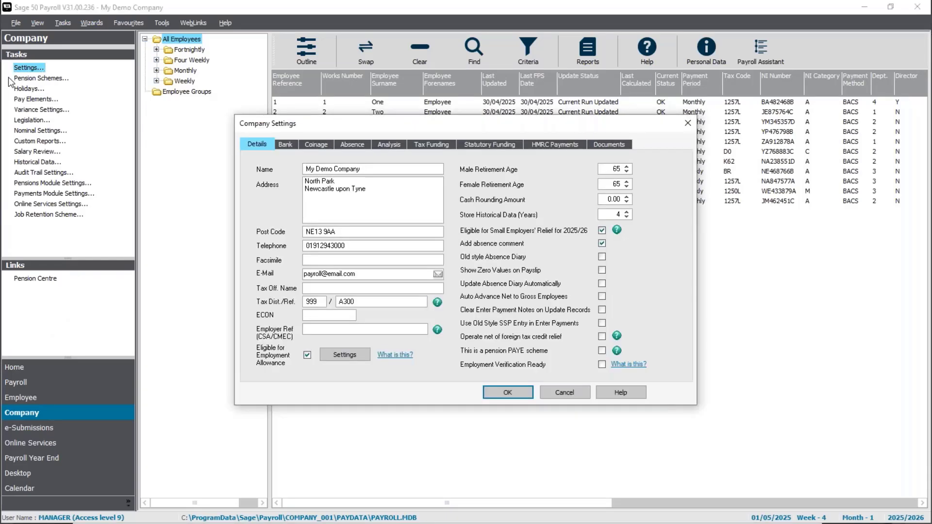
click(568, 148)
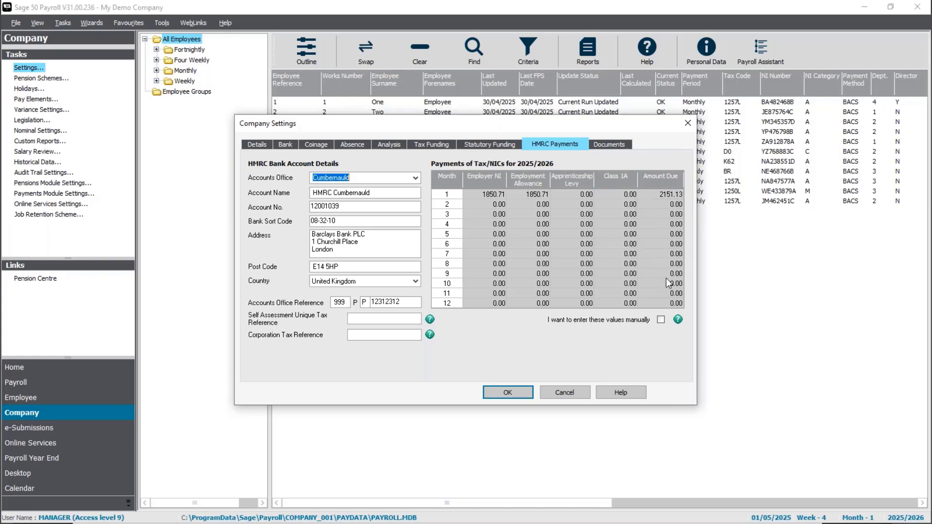
click(507, 392)
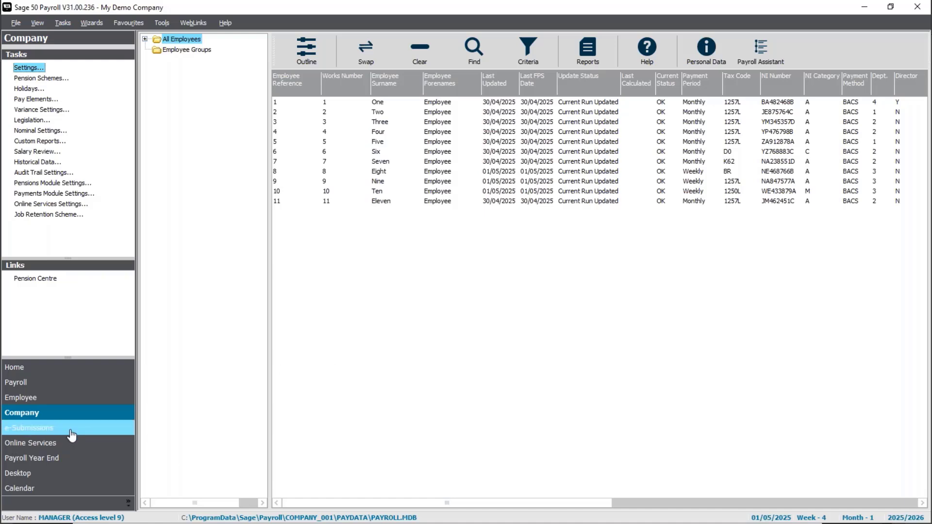
Start an Employer Payment Summary for adjusting the payment to HMRC and accept tax month 1.
click(72, 433)
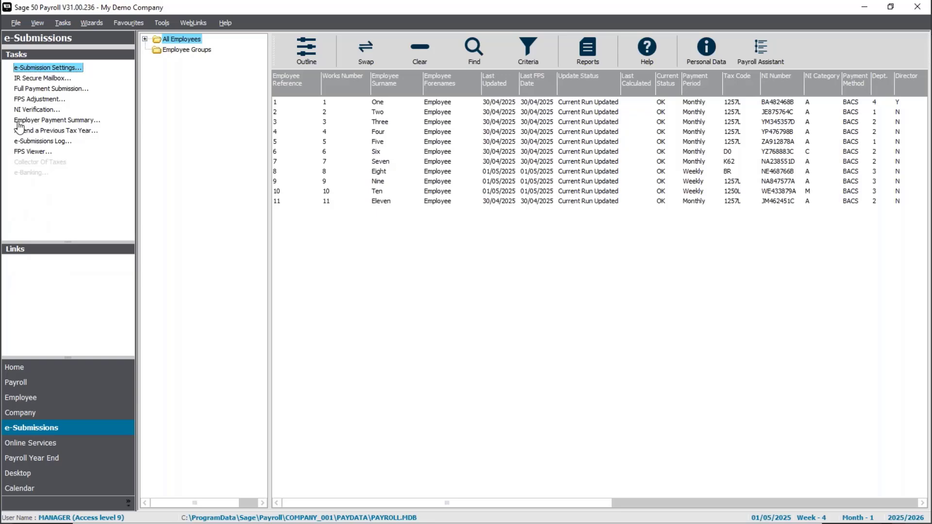
click(44, 384)
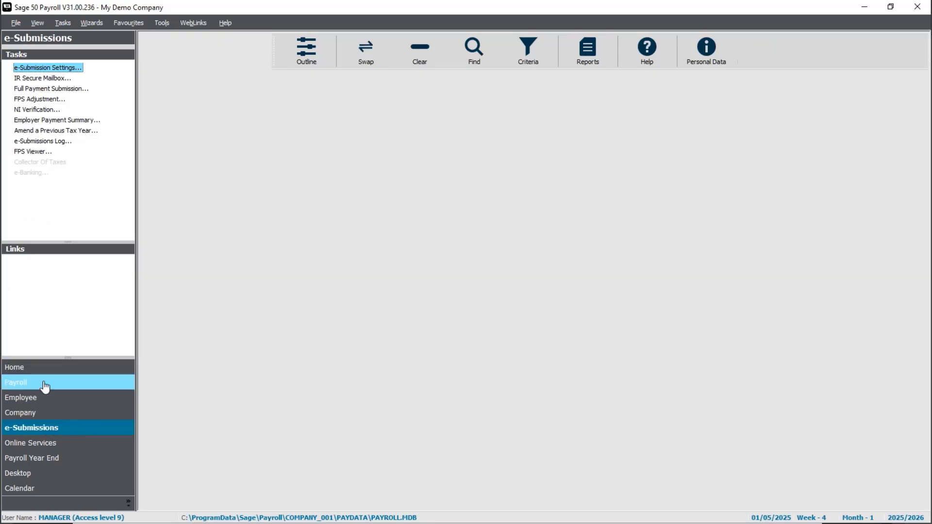
scroll(128, 351, down, 1)
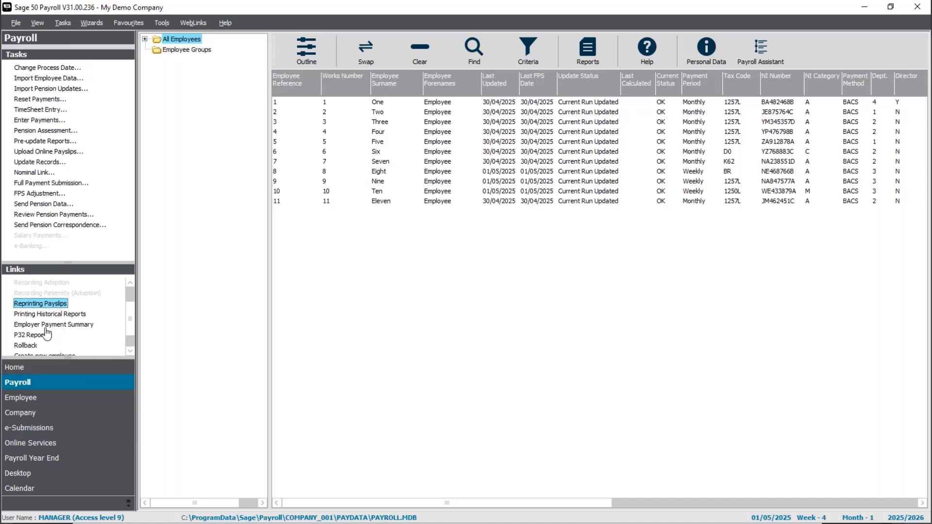
click(71, 325)
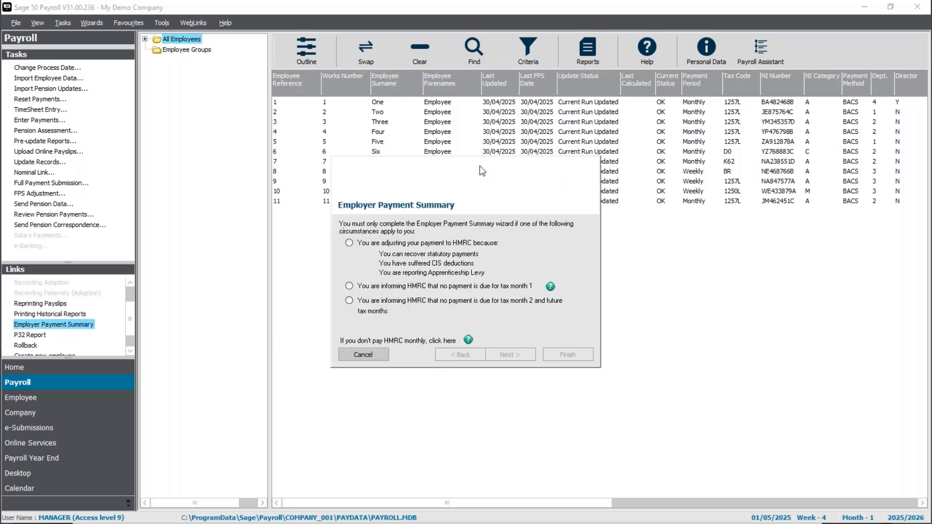
click(349, 243)
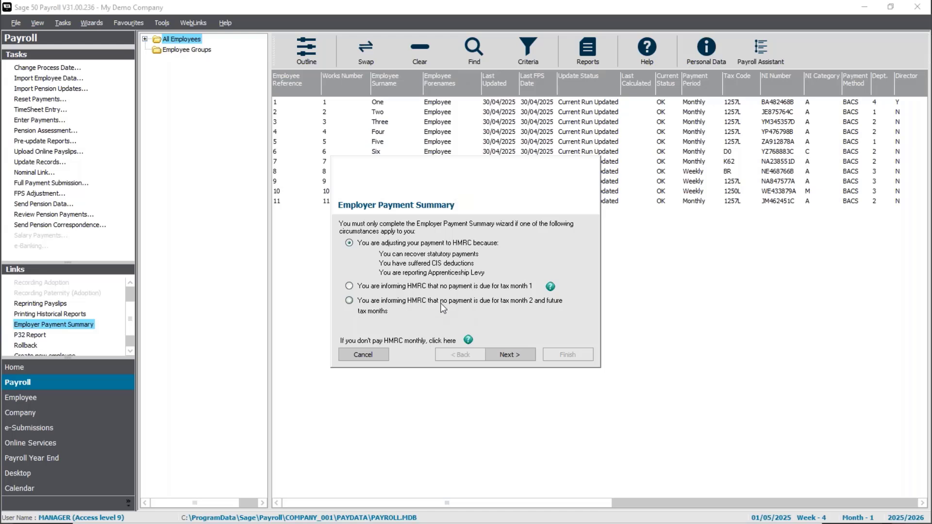
click(518, 358)
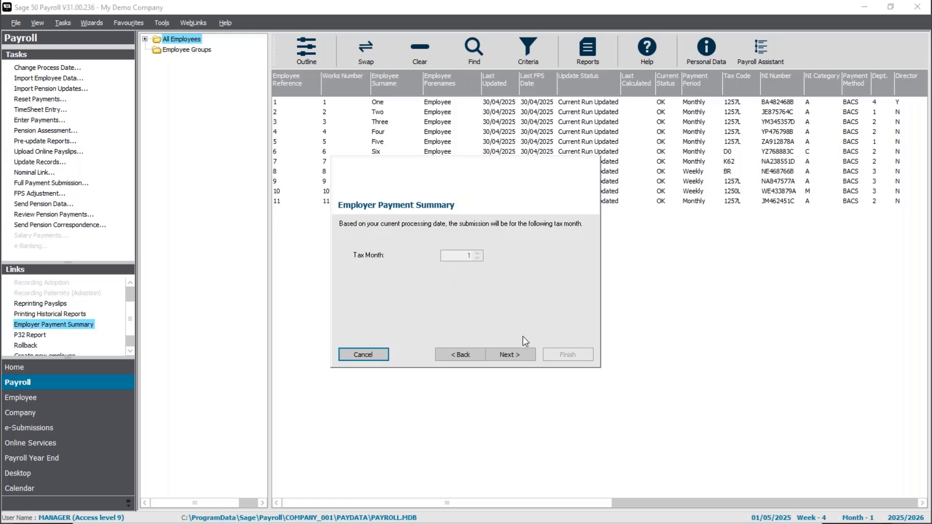
click(518, 356)
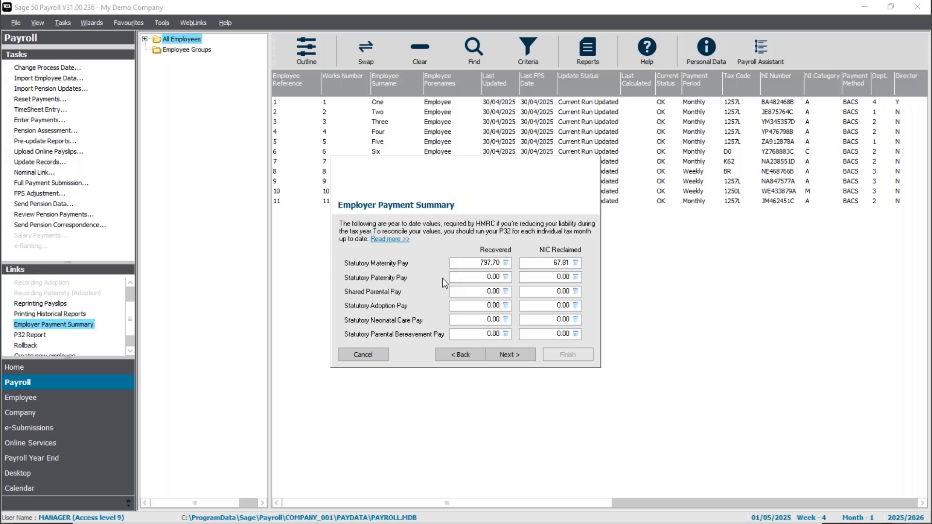
Accept the year-to-date statutory pay recovery, CIS deduction and Apprenticeship Levy values for the Employer Payment Summary.
click(517, 355)
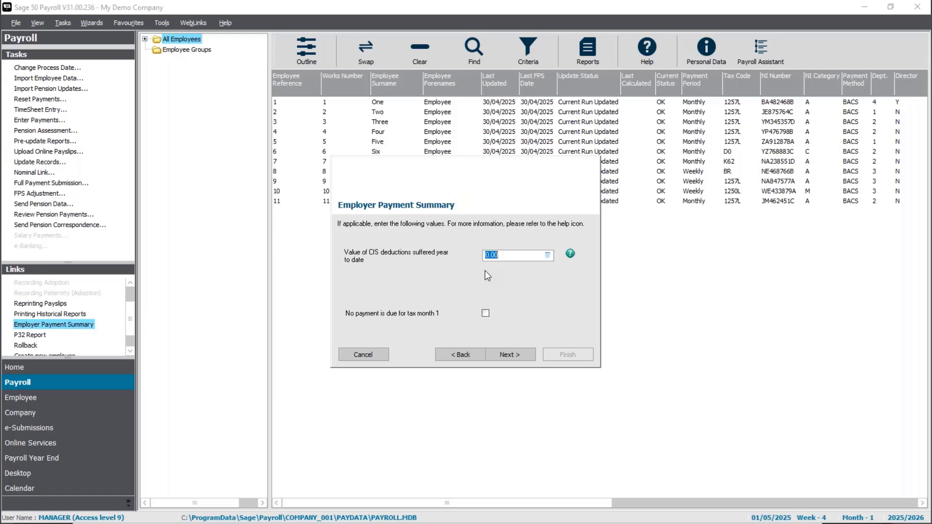
click(523, 353)
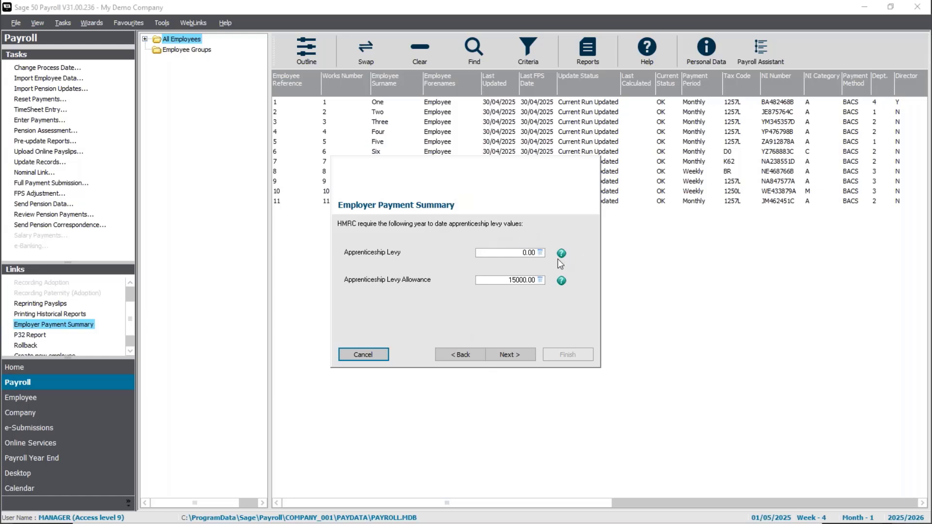
click(532, 353)
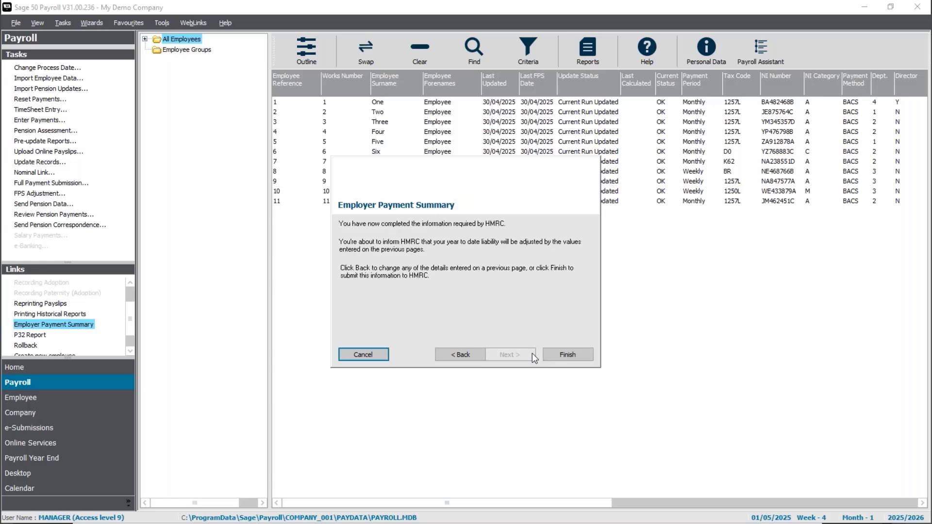
Submit the Employer Payment Summary to HMRC, acknowledging that it will not be received, with the existing credentials and company details, and close the wizard.
click(567, 355)
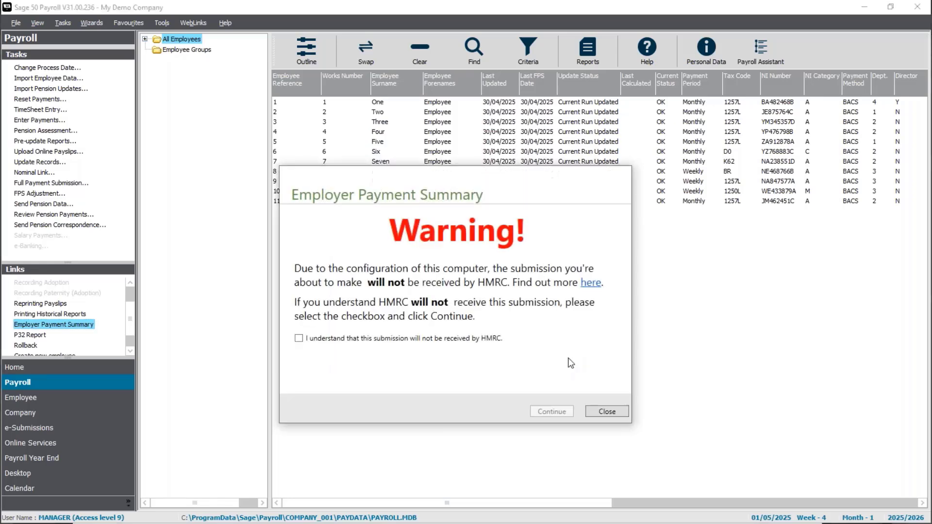
click(374, 339)
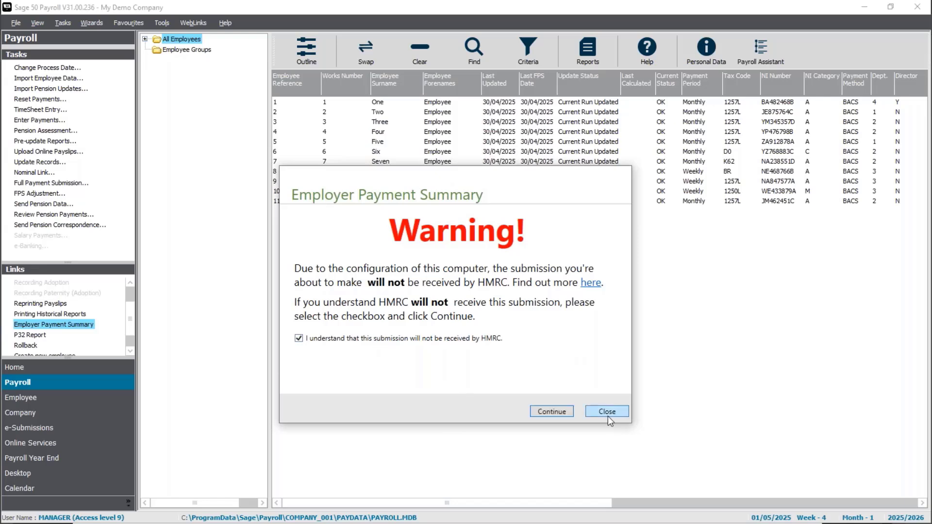
click(567, 410)
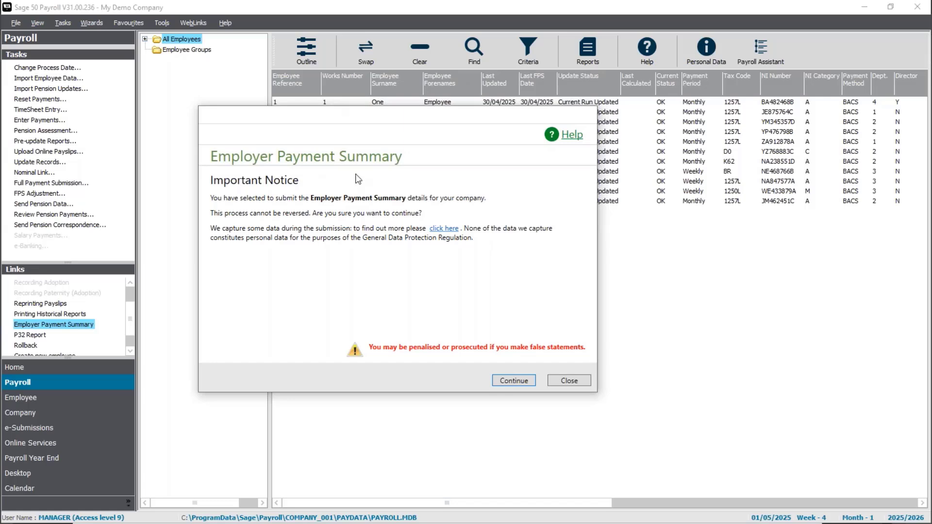
click(506, 382)
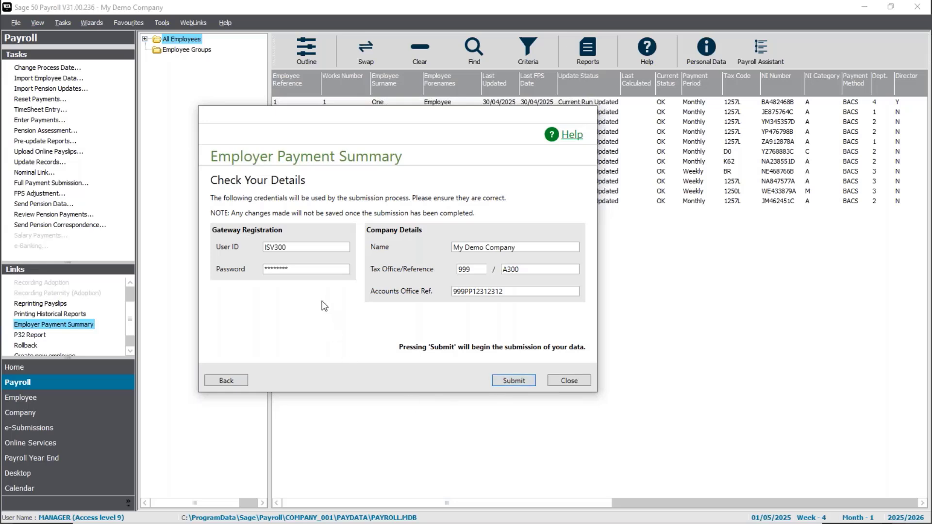
click(512, 382)
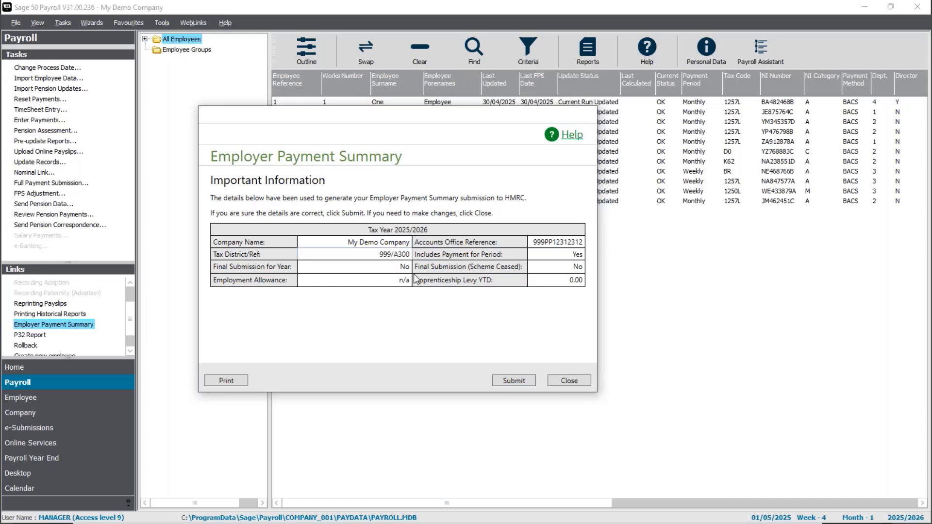
click(508, 380)
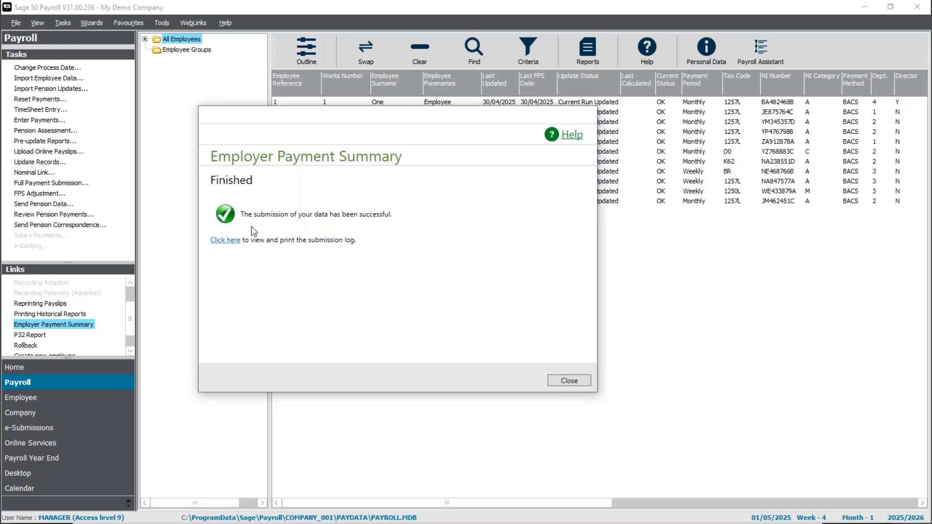
click(582, 382)
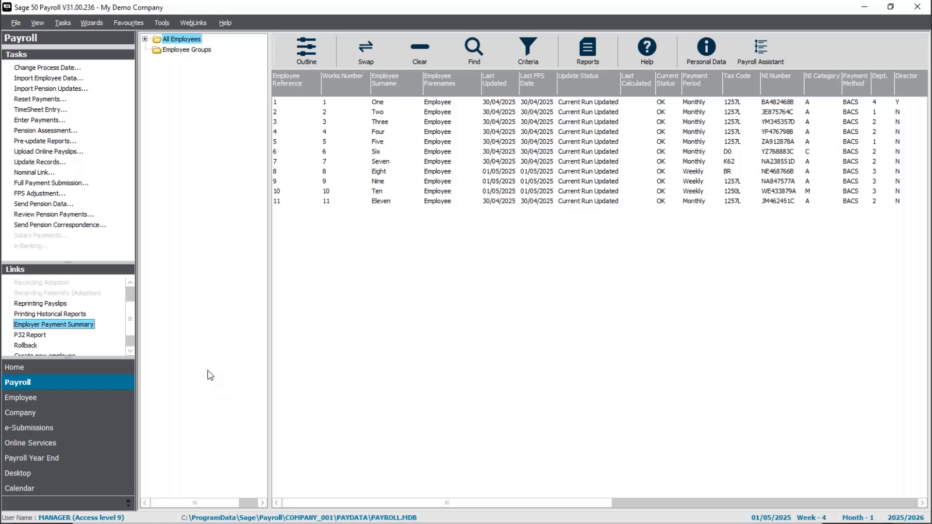
Review the latest EPS entry in the e-Submissions log, including its adjustments and Apprenticeship Levy details, and close the log.
click(74, 431)
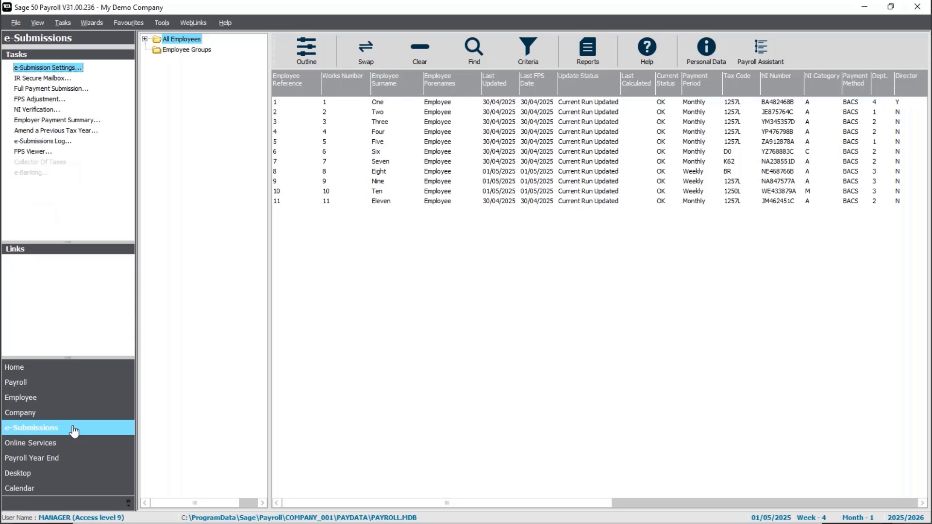
click(57, 142)
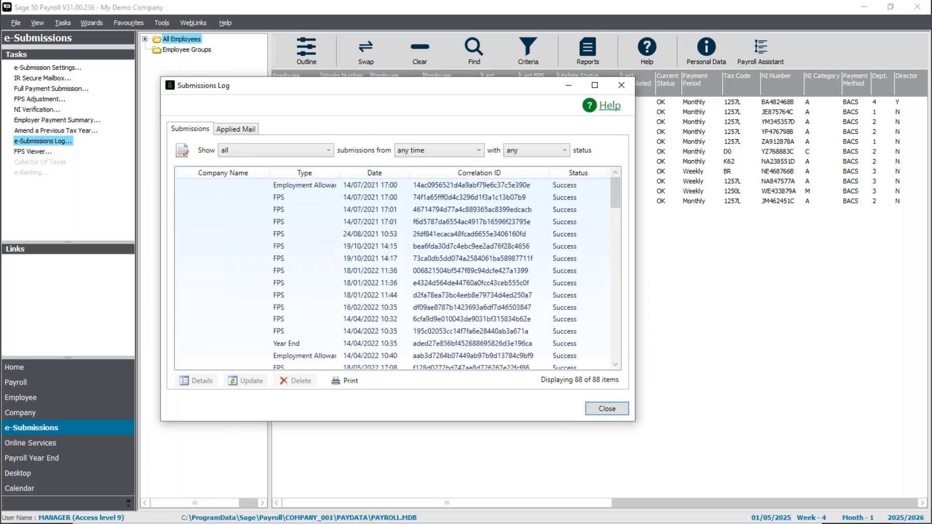
drag(614, 200, 632, 371)
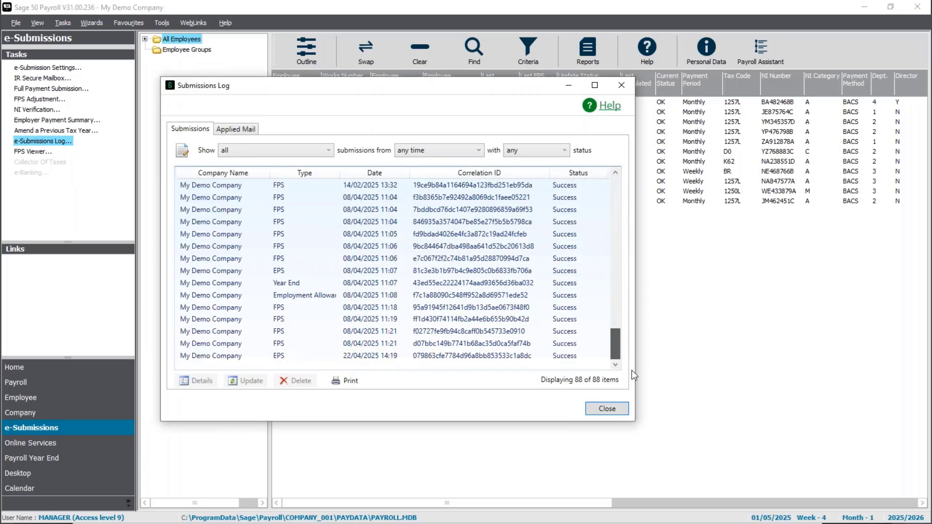
click(386, 357)
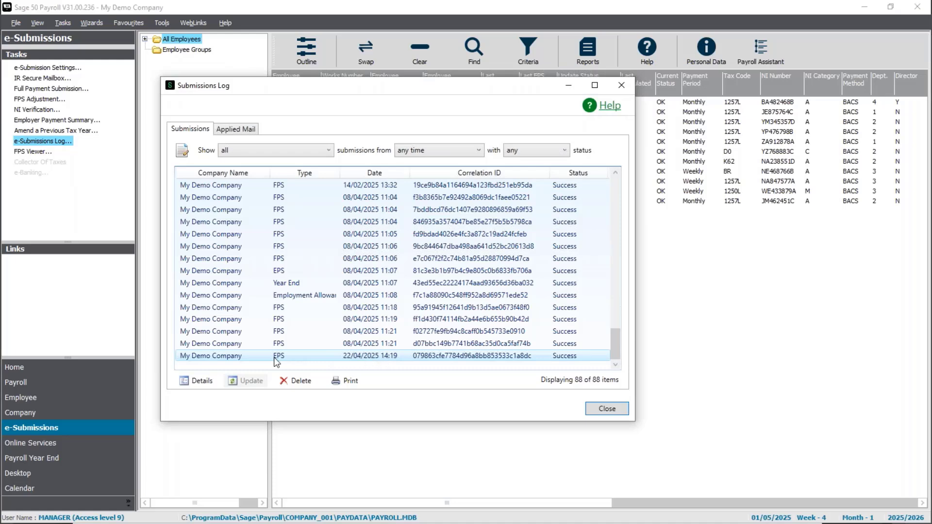
click(203, 381)
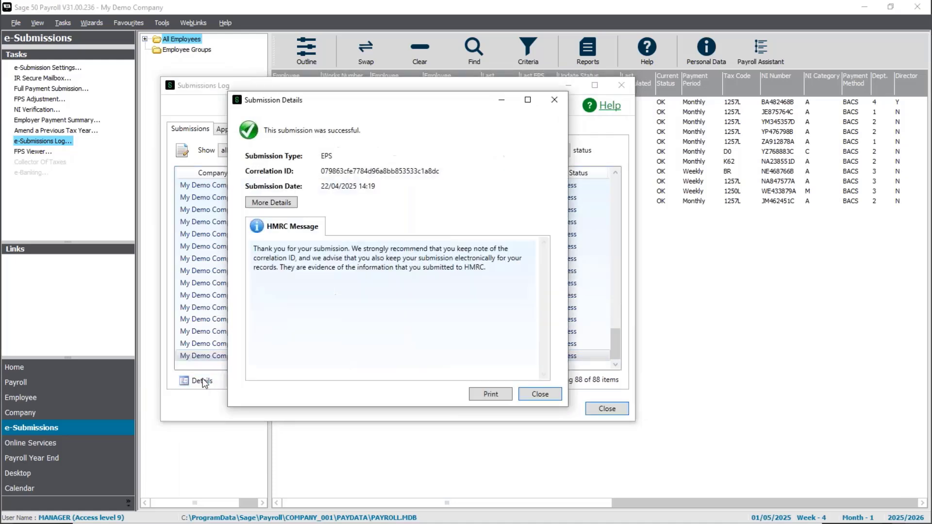
click(272, 203)
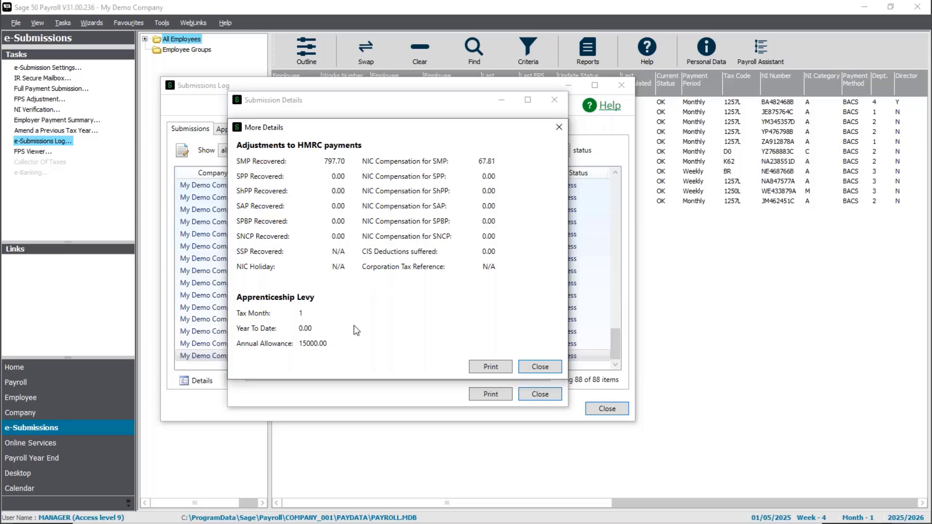
click(552, 366)
click(539, 394)
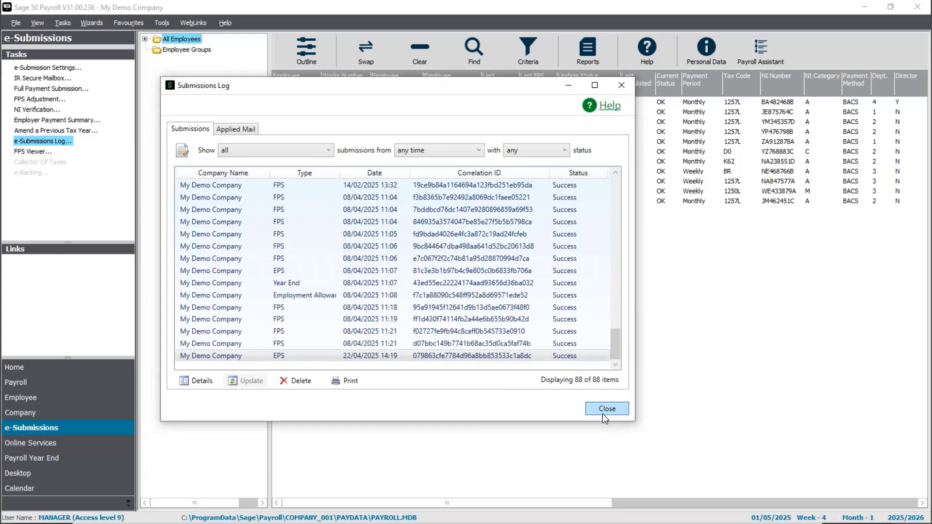
click(602, 414)
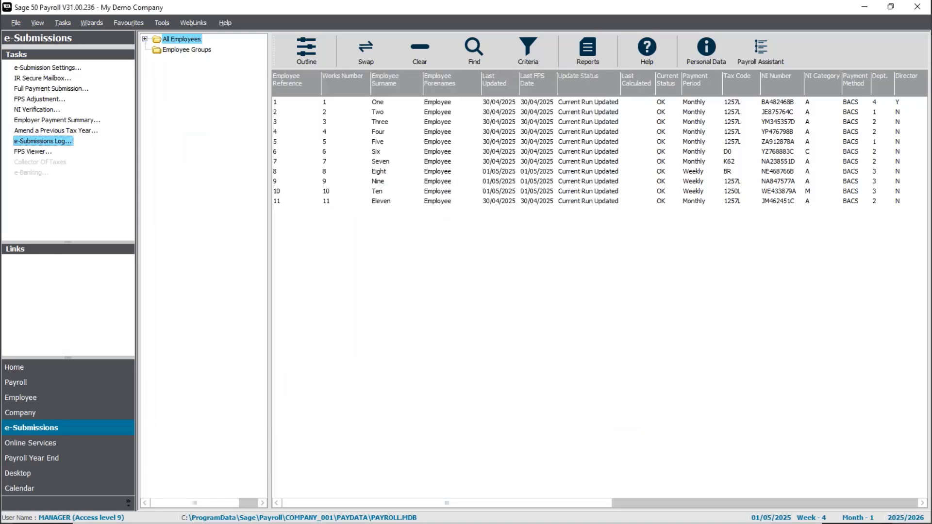
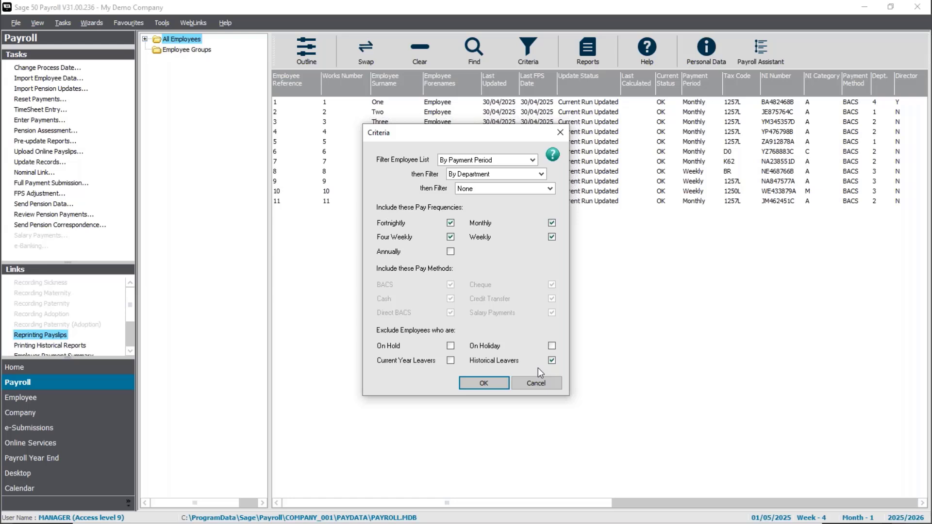
Stop excluding historical leavers in the employee list criteria and apply the filter.
click(551, 360)
click(481, 386)
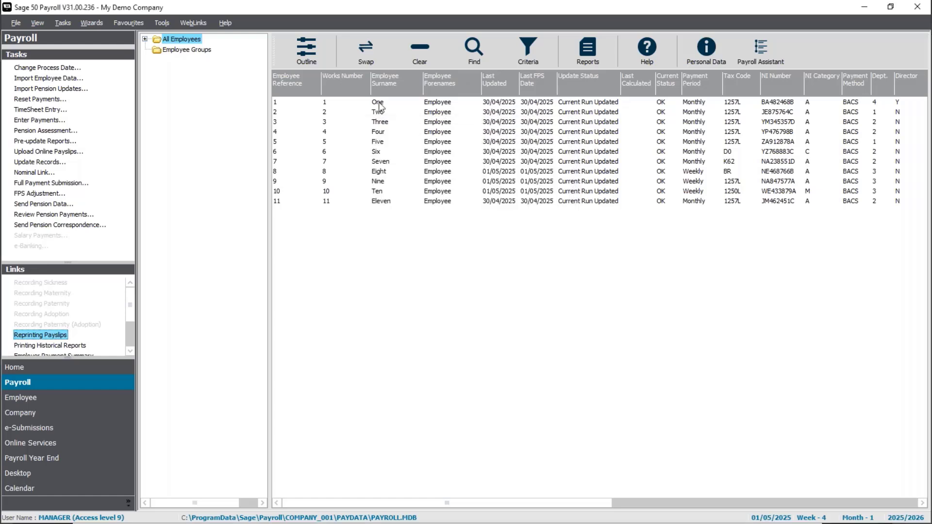
click(291, 55)
click(174, 59)
Locate the Payment Summary History Part 1 and Part 2 - By Date reports in the favourites and among the employee reports.
click(592, 54)
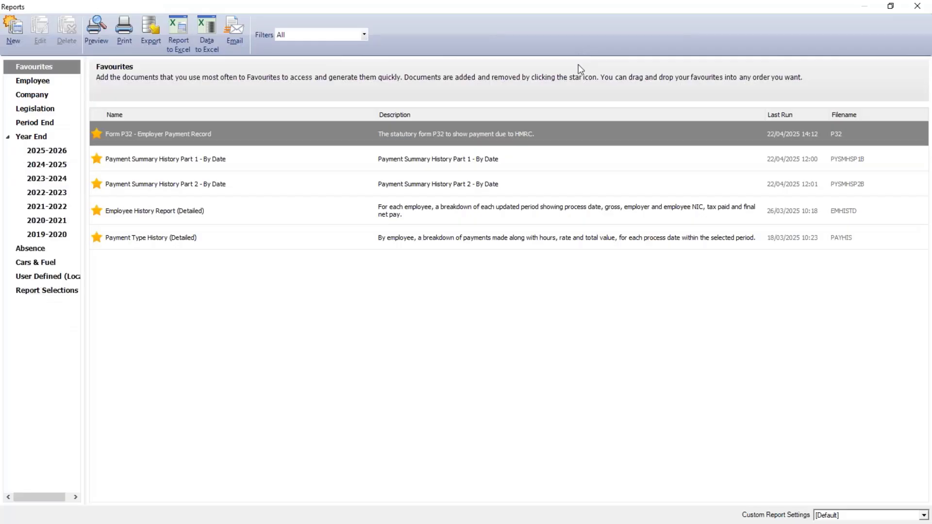
click(177, 188)
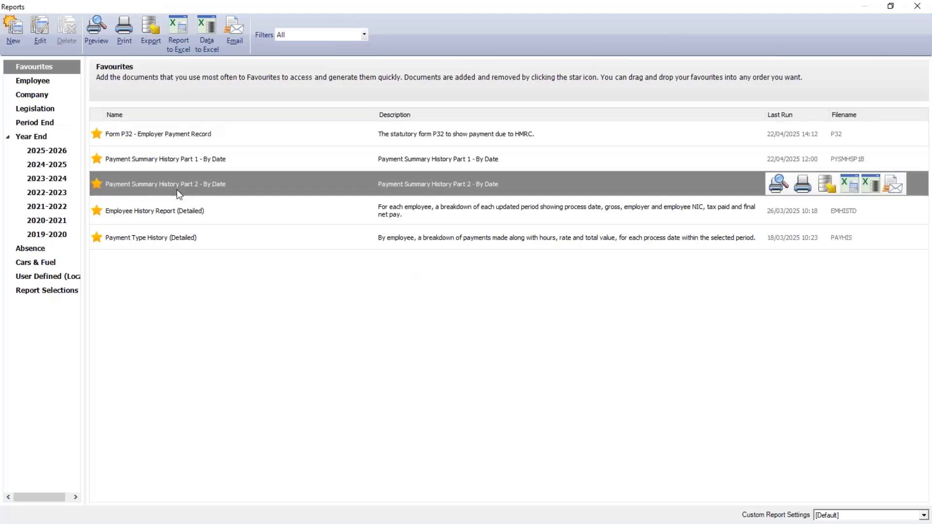
click(177, 161)
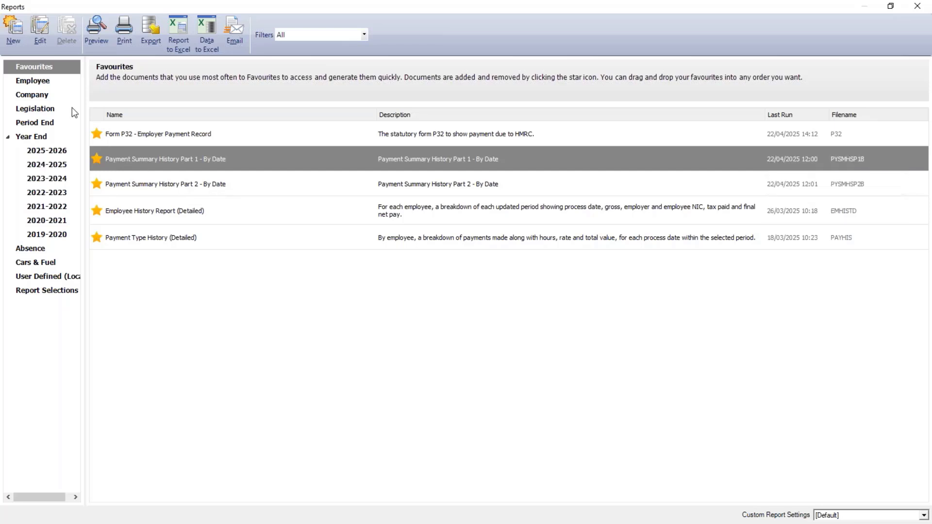
click(31, 83)
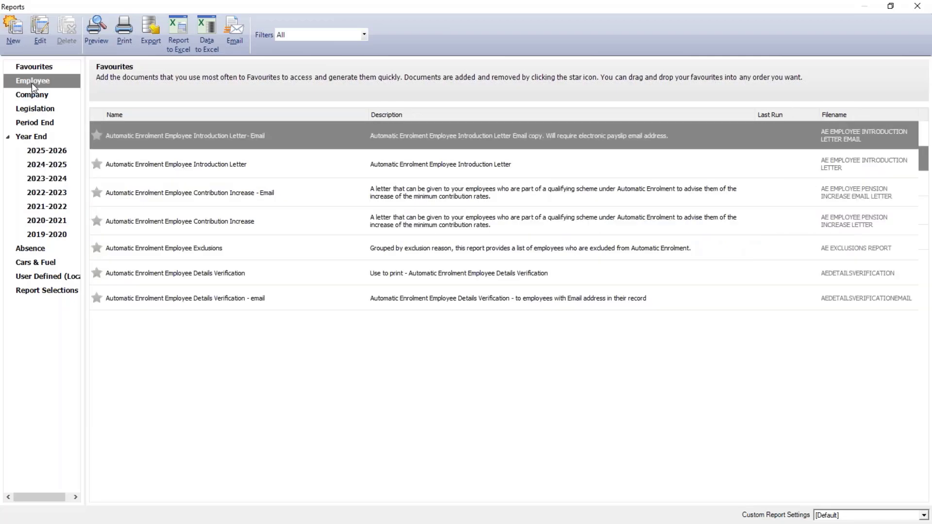
scroll(264, 375, down, 15)
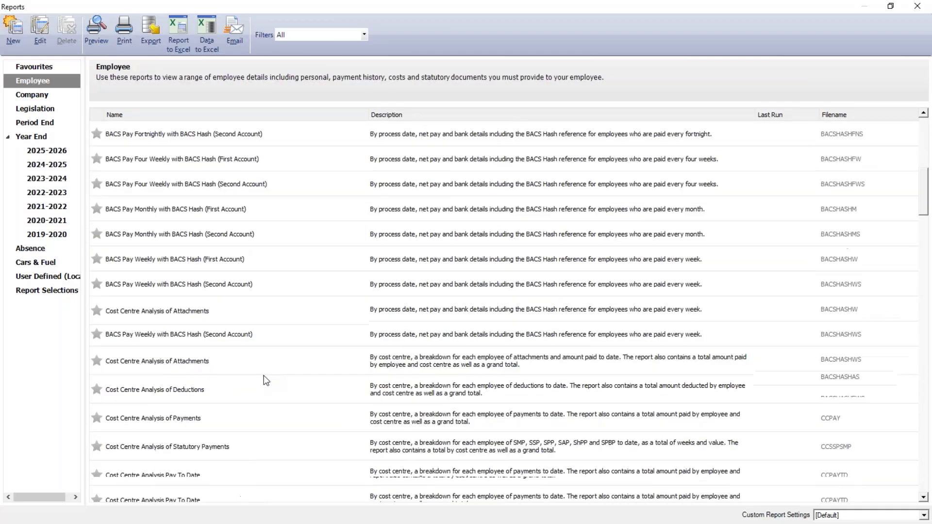
scroll(266, 380, down, 10)
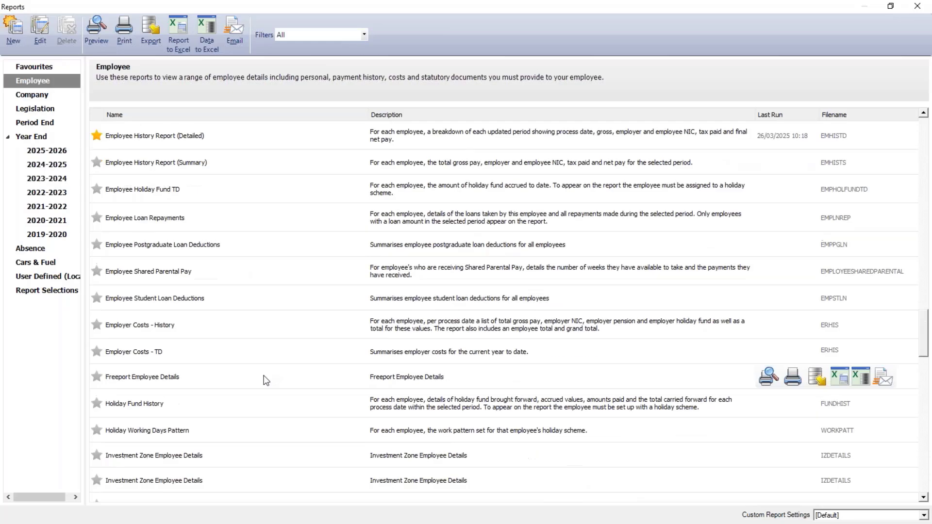
scroll(266, 380, down, 4)
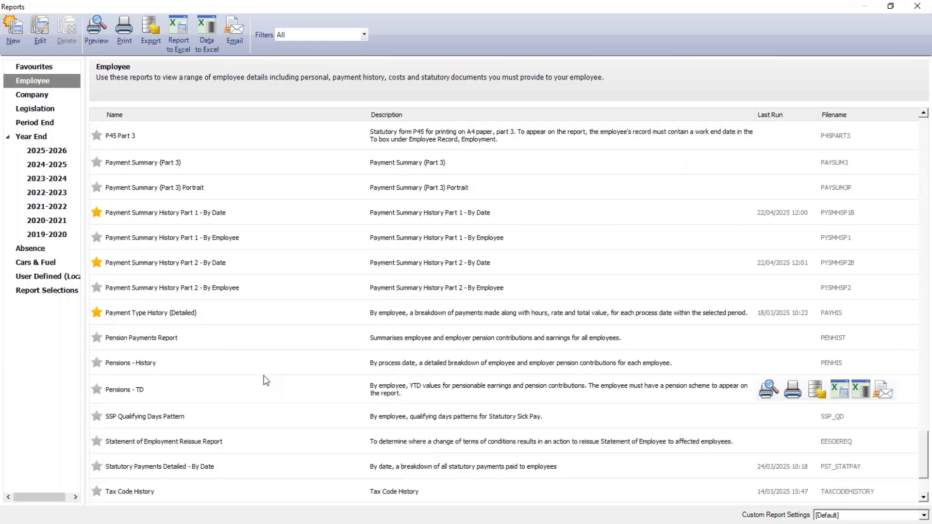
click(218, 214)
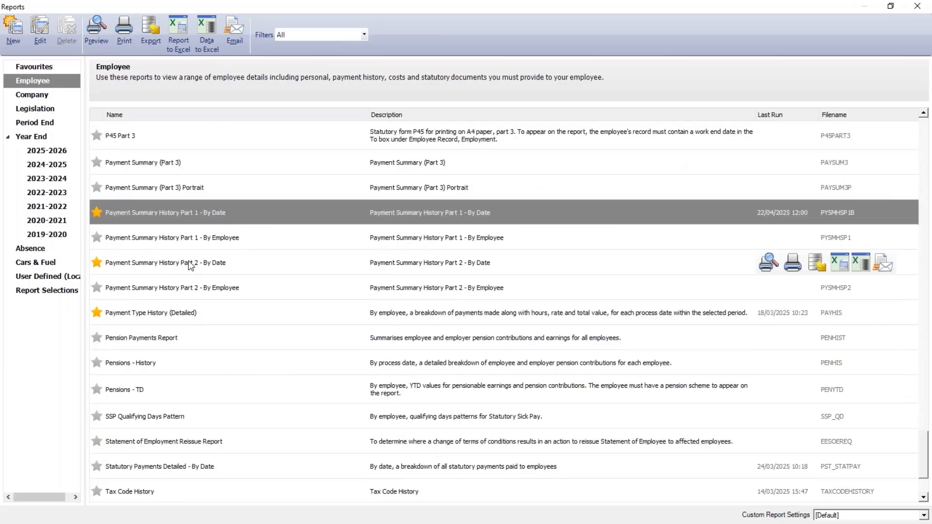
click(189, 262)
Preview the Payment Summary History Part 1 - By Date report for processing dates 06/04/2025 to 05/05/2025.
click(226, 212)
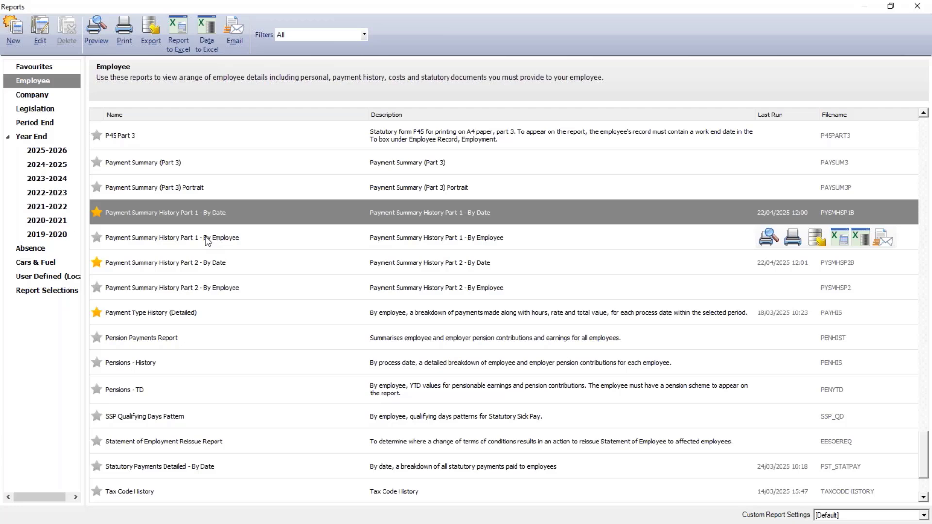
double_click(229, 214)
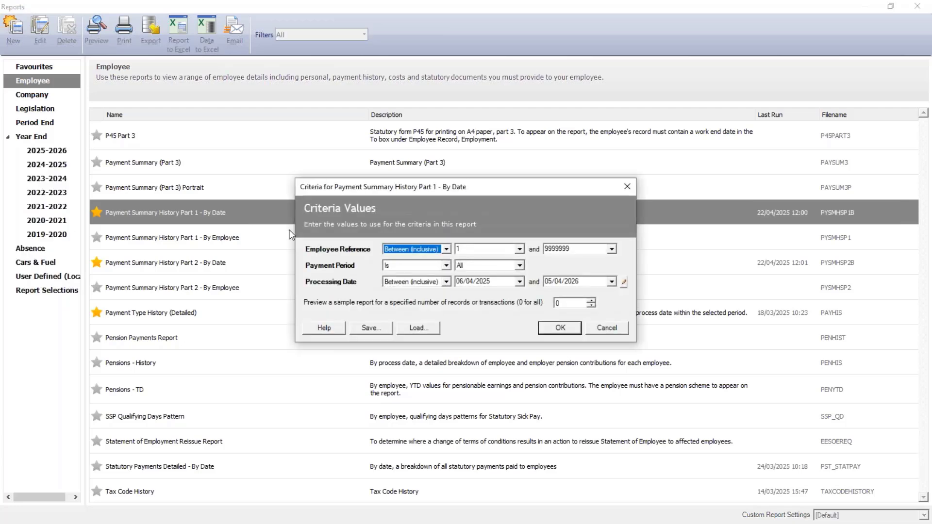
click(498, 281)
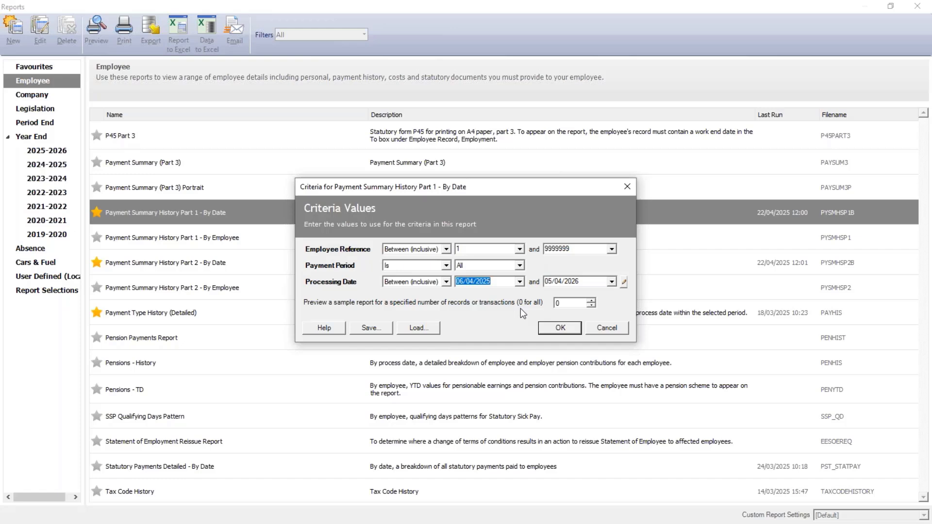
text(06/04/2025)
key(Tab)
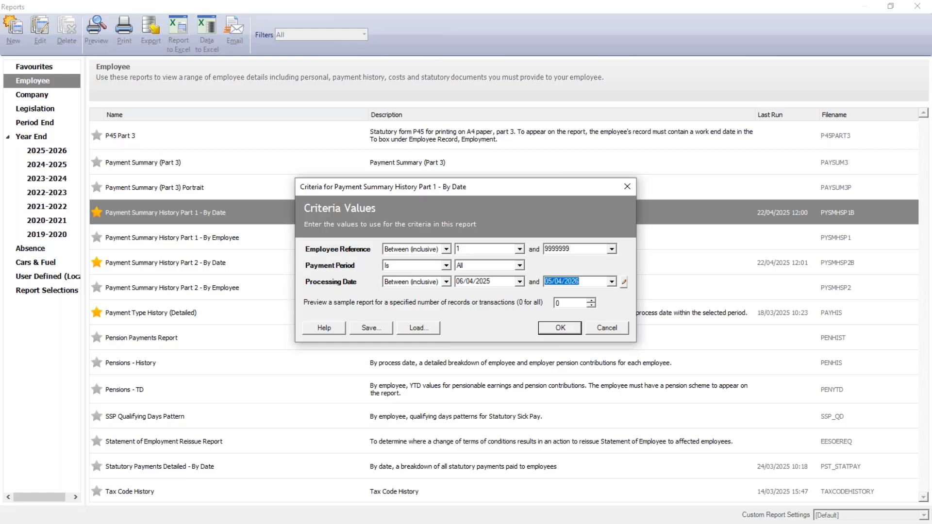
text(05/05/2025)
key(Tab)
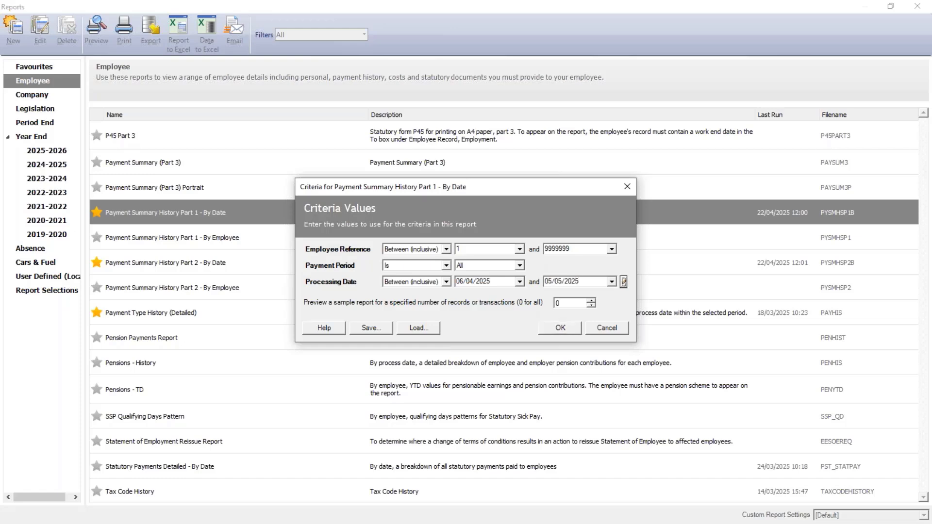
click(566, 334)
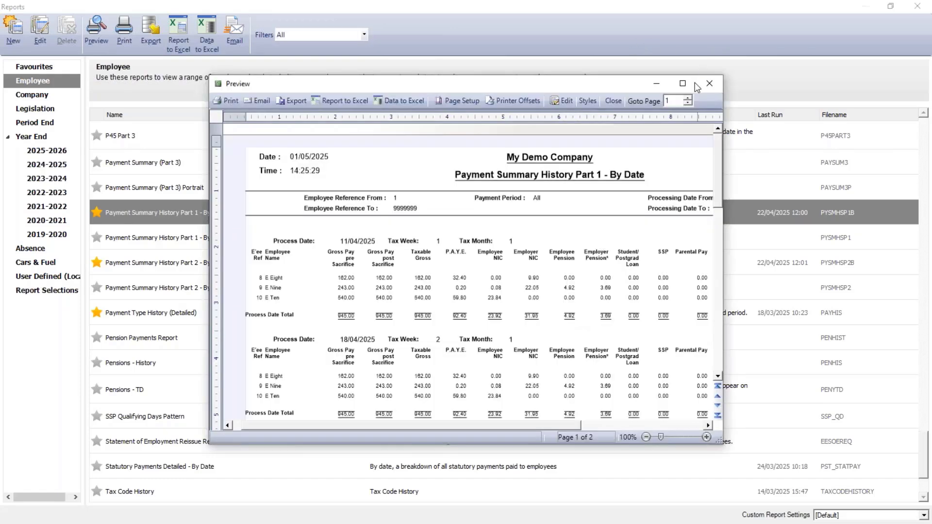
Enlarge the report preview and examine the PAYE, NIC and parental pay figures for each process date through the report total.
click(689, 87)
click(902, 517)
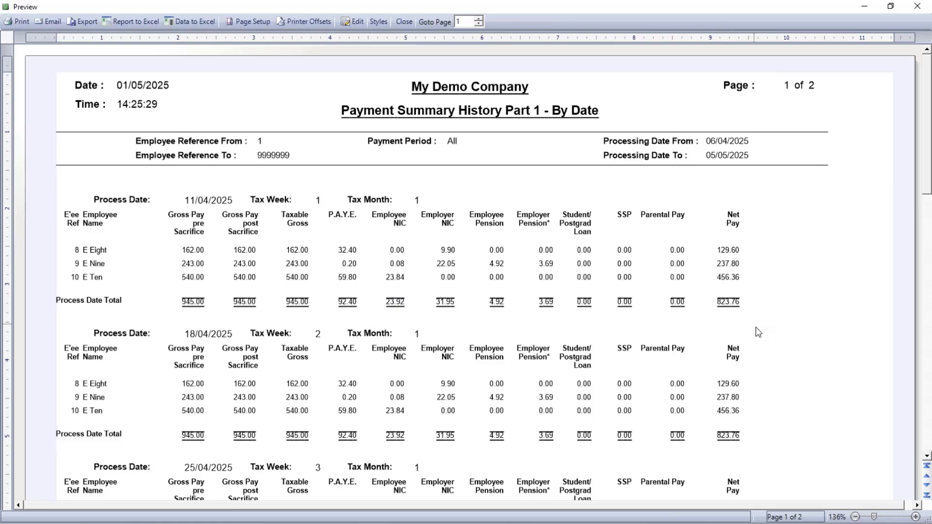
scroll(778, 340, down, 3)
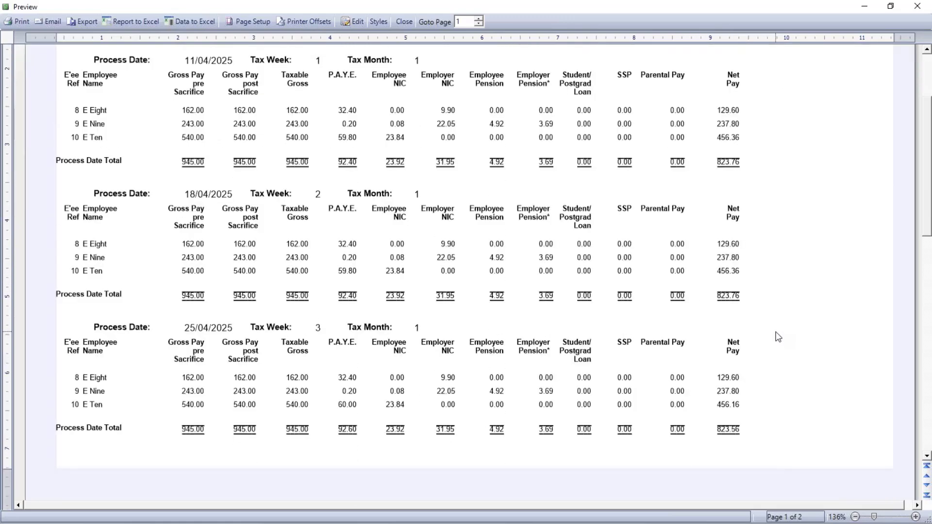
scroll(779, 338, down, 6)
scroll(778, 337, down, 5)
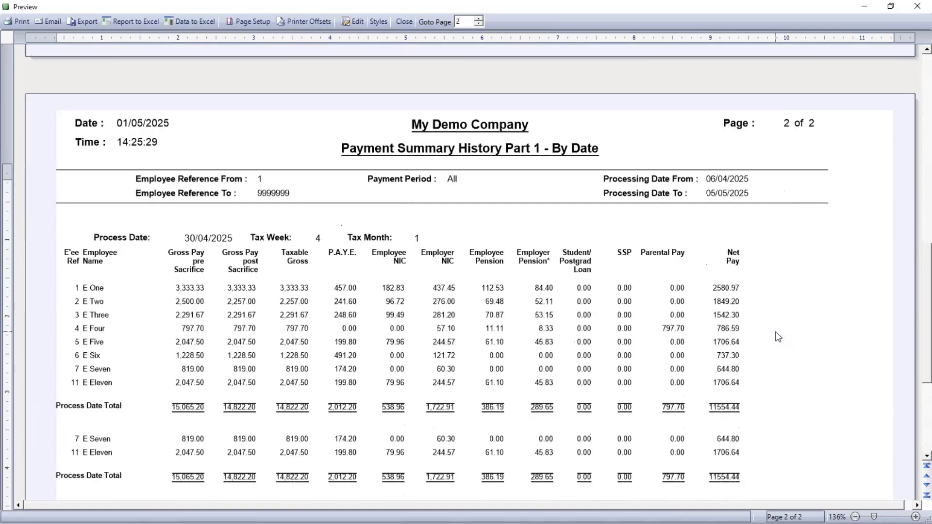
scroll(778, 337, down, 3)
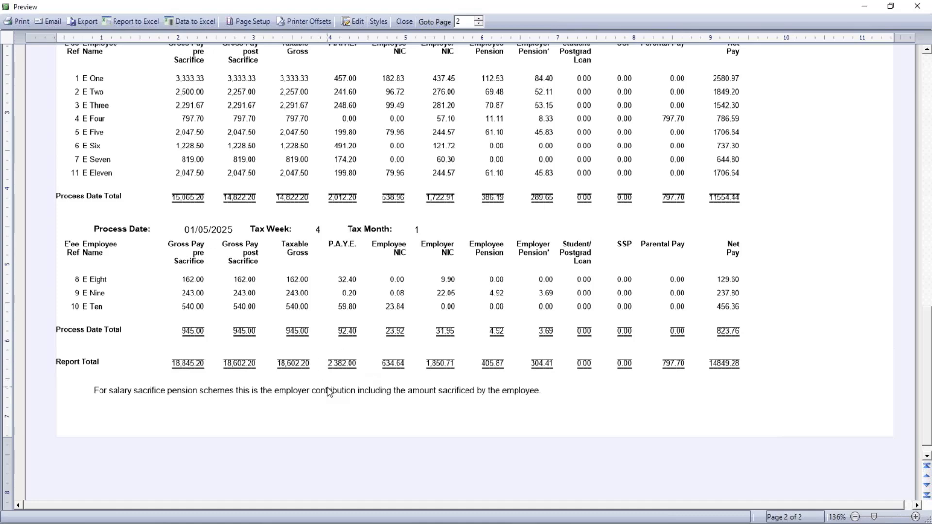
Return to the first page of the Payment Summary History Part 1 - By Date report and close its preview.
scroll(477, 267, up, 5)
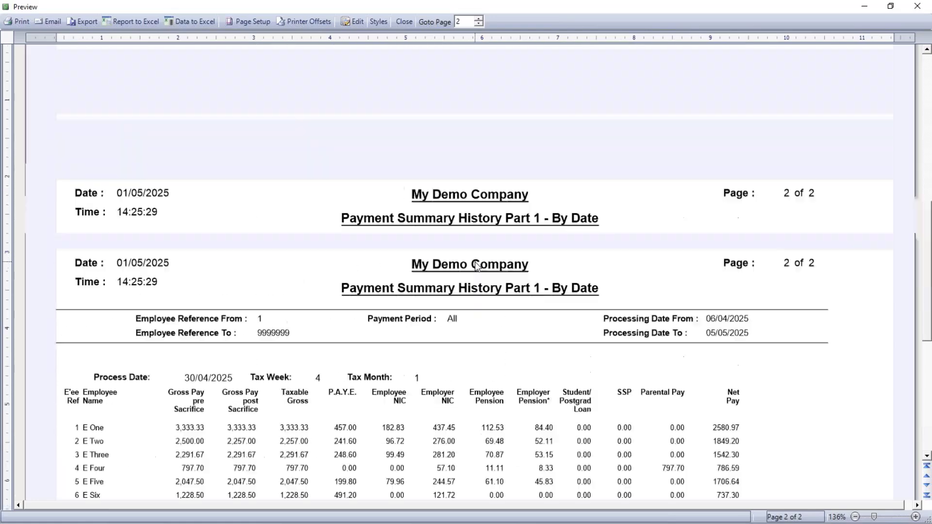
scroll(477, 266, up, 12)
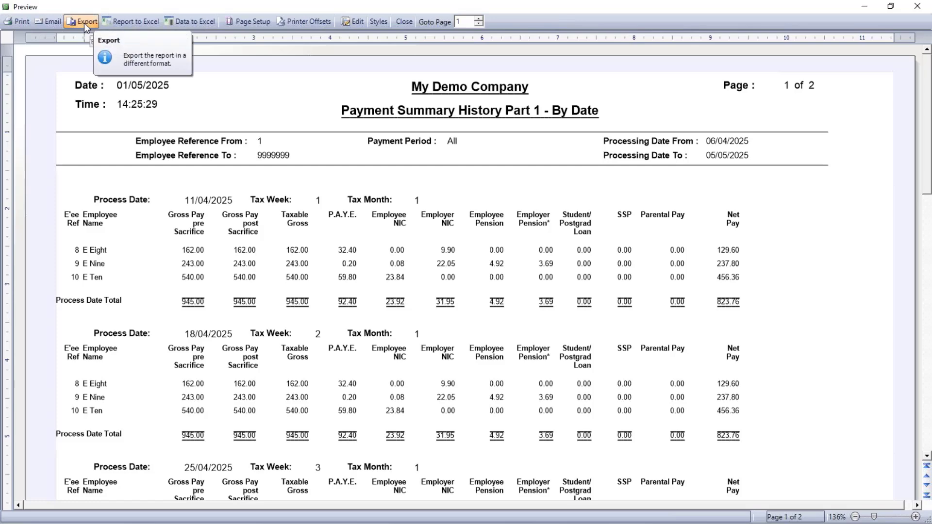
click(404, 22)
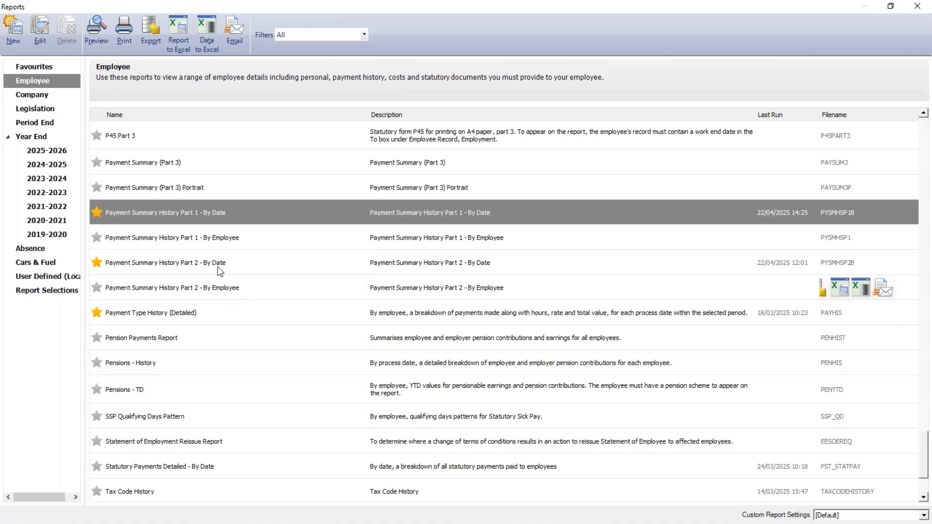
Preview the Payment Summary History Part 2 - By Date report for processing dates 06/04/2025 to 05/05/2025.
click(217, 263)
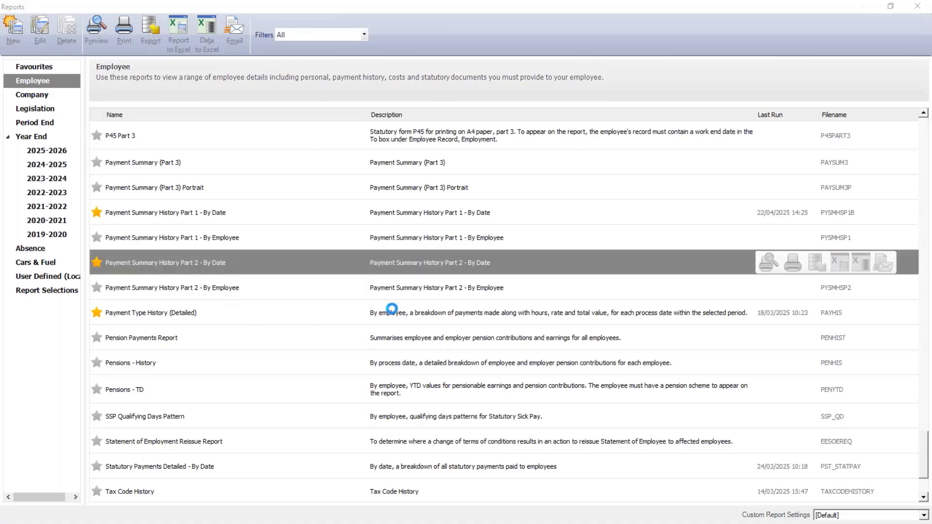
click(499, 281)
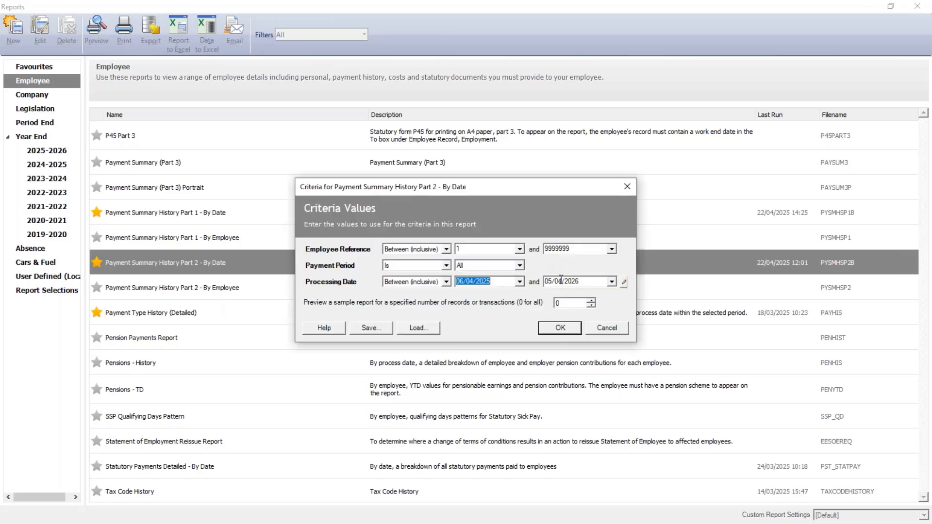
key(Tab)
text(05/05/2025)
key(Tab)
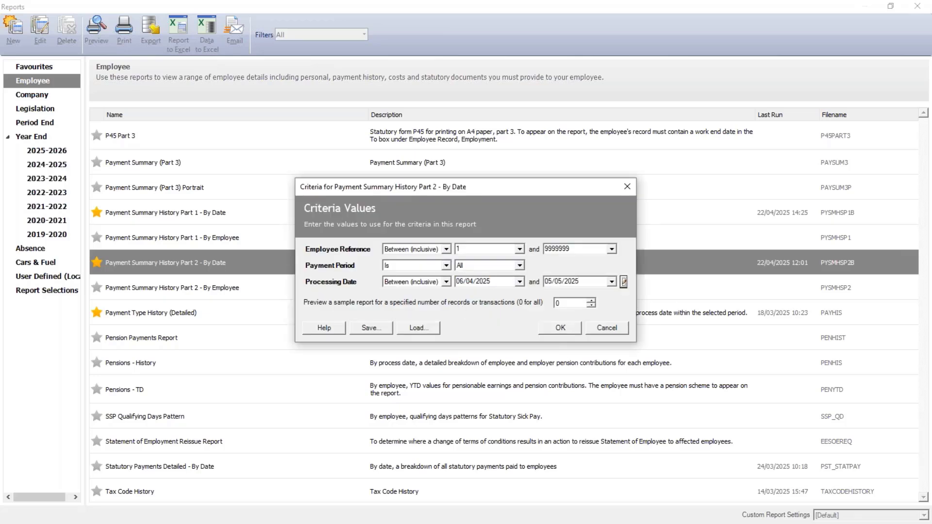
click(561, 328)
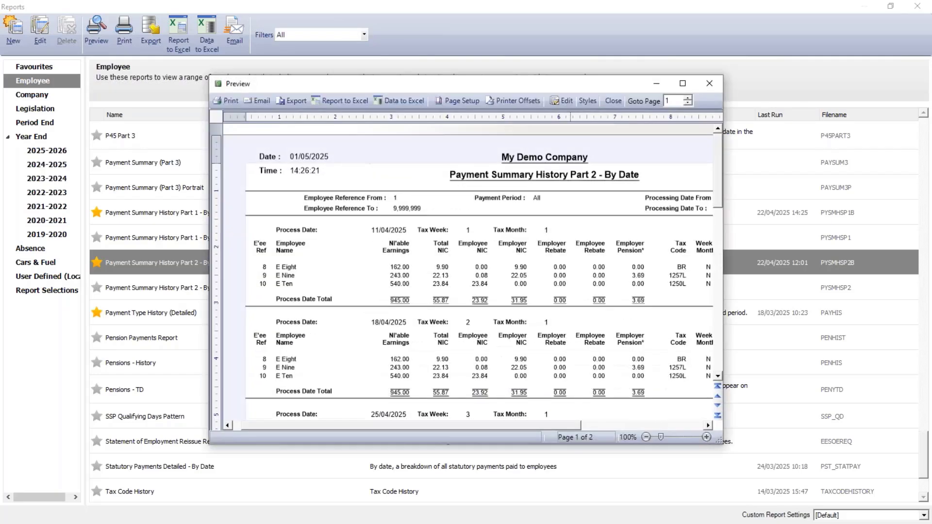
Examine the NIC figures in the enlarged Part 2 report through the report total, and close the preview and the reports window.
click(683, 83)
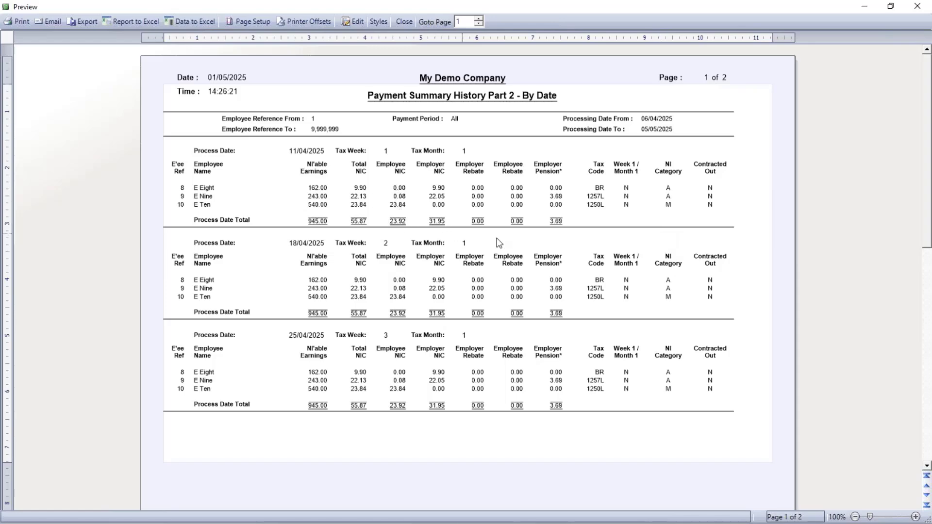
scroll(626, 372, down, 10)
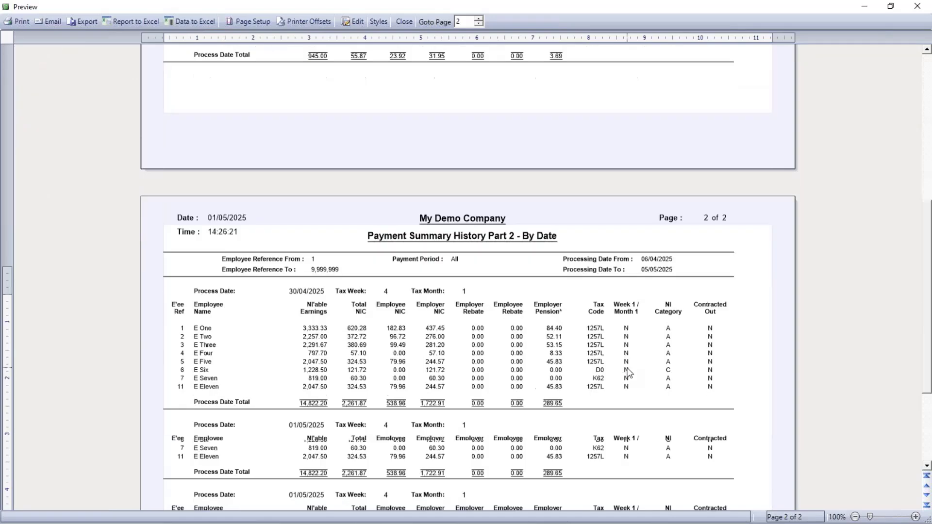
scroll(629, 373, down, 1)
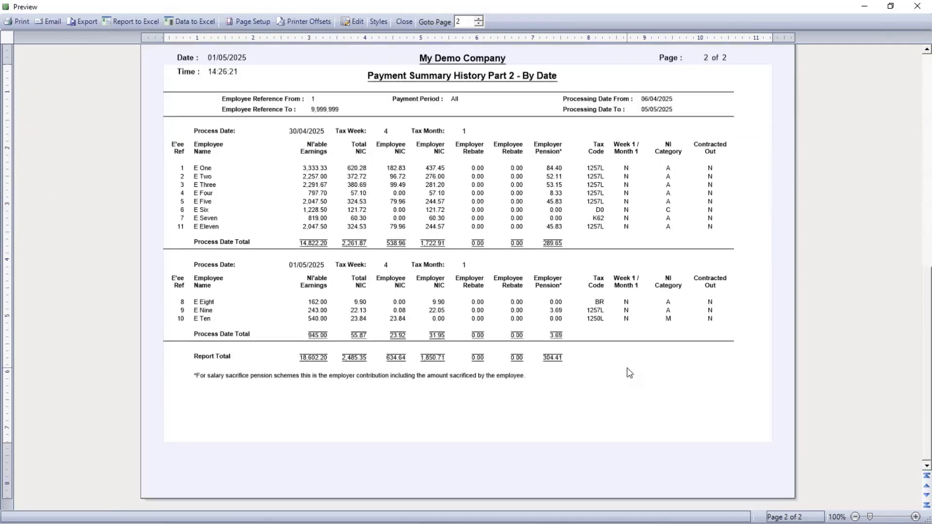
click(406, 23)
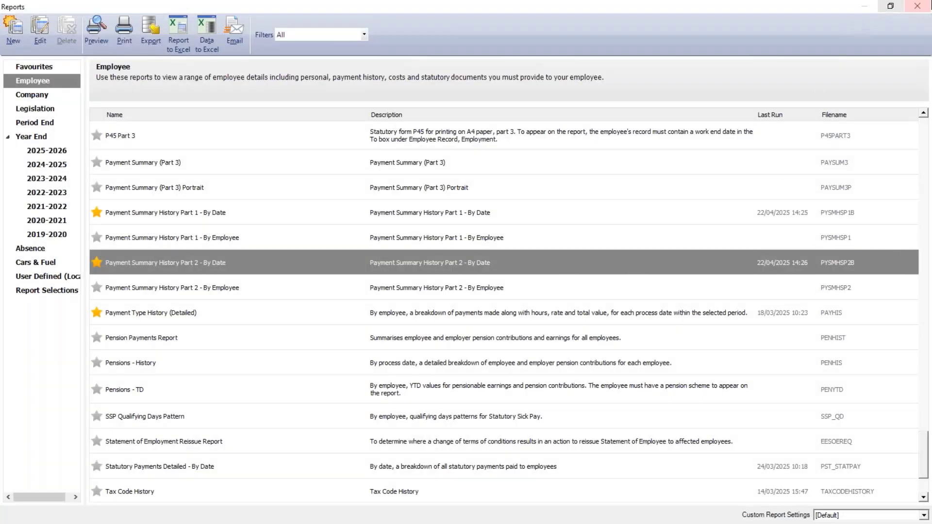
click(918, 9)
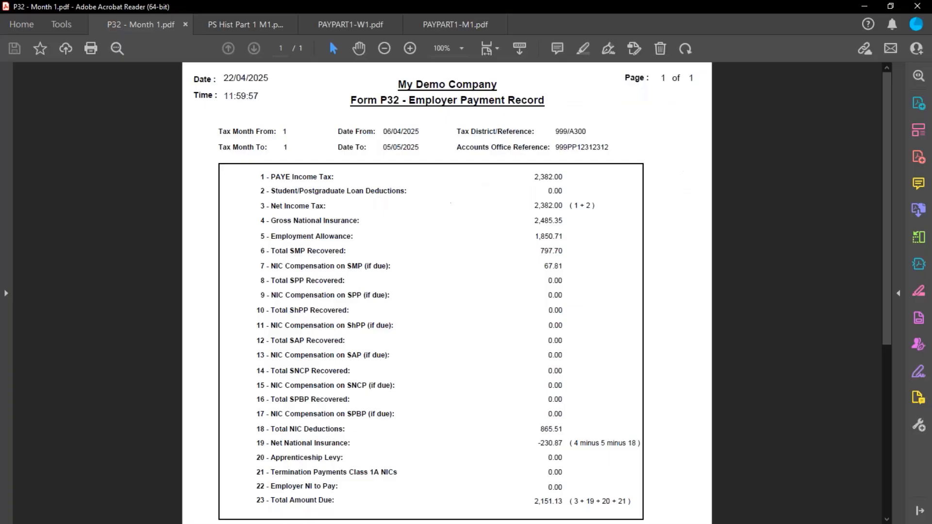
Compare the 11/04/2025 process date figures in the PS Hist Part 1 M1 PDF with the weekly PAYPART1-W1 payment summary.
click(235, 22)
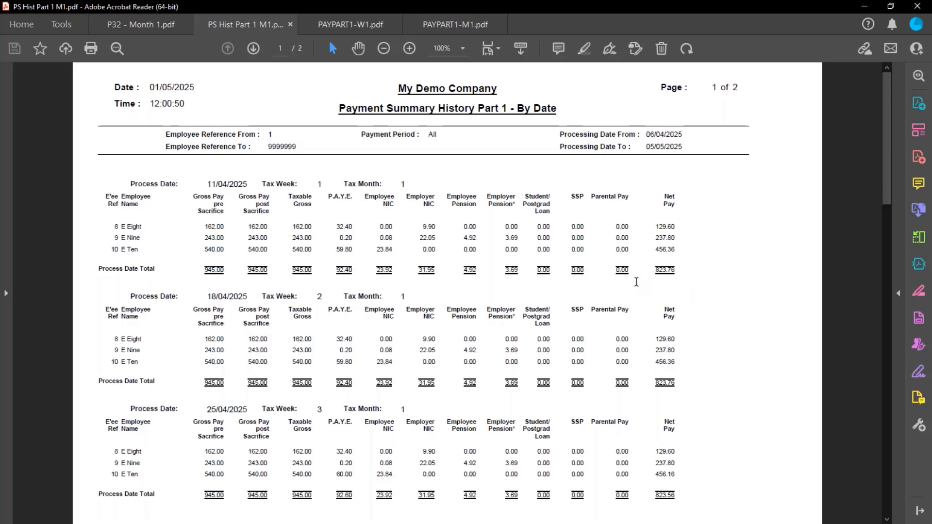
click(347, 25)
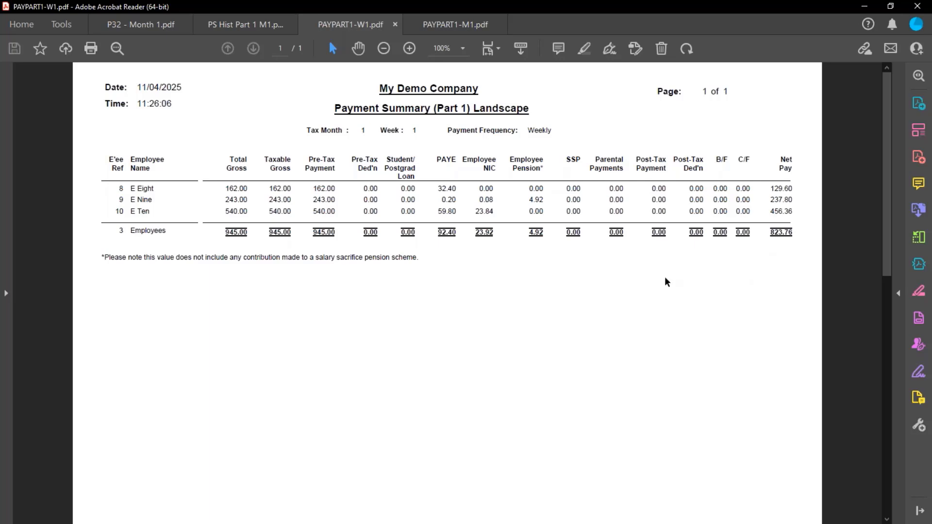
click(269, 27)
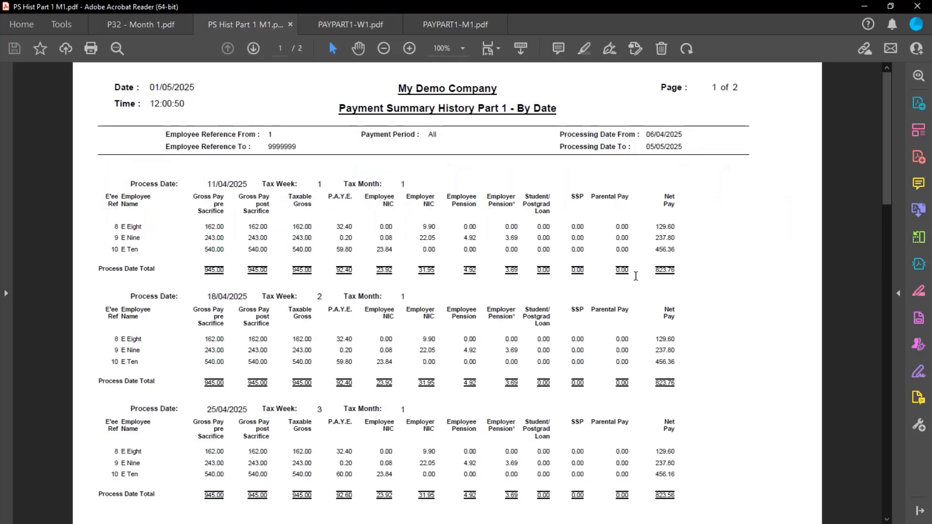
Compare the 30/04/2025 process date totals on page 2 of the history PDF with the monthly PAYPART1-M1 summary, and revisit PAYPART1-W1.
scroll(636, 276, down, 5)
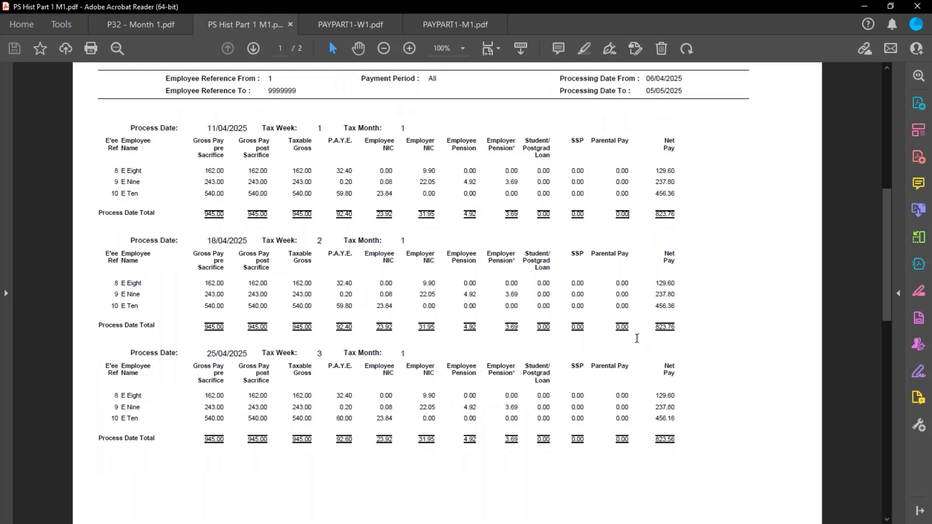
scroll(636, 338, down, 3)
scroll(636, 338, up, 1)
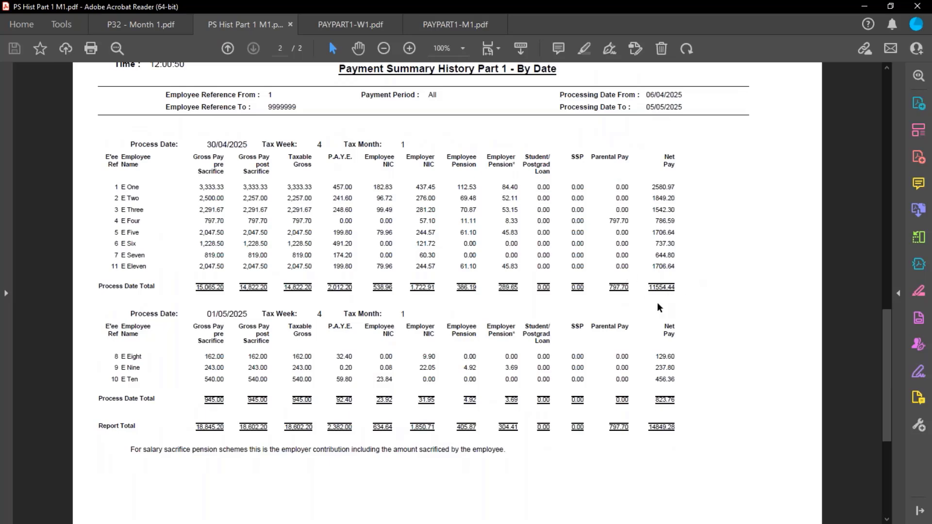
click(456, 24)
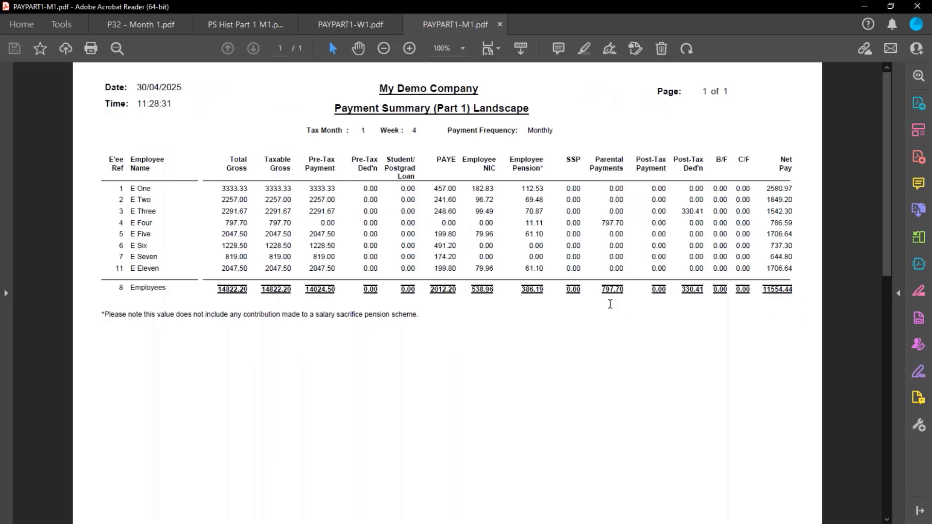
click(347, 22)
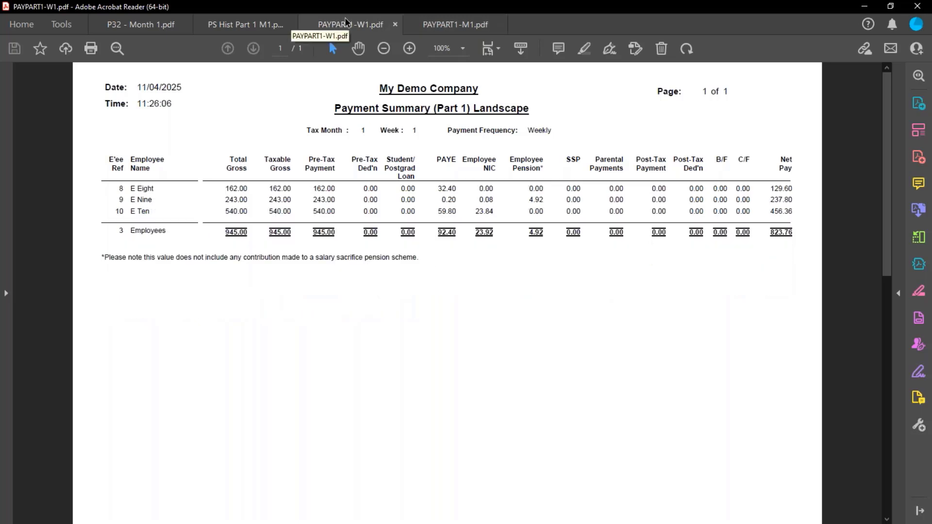
Check the report totals in PS Hist Part 1 M1 against the P32 - Month 1 PDF and return to Sage 50 Payroll.
click(267, 26)
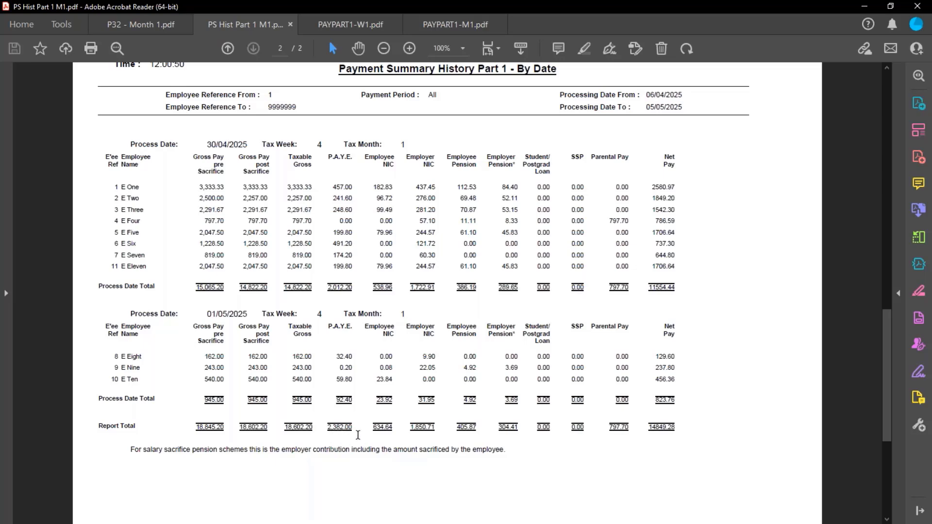
click(149, 24)
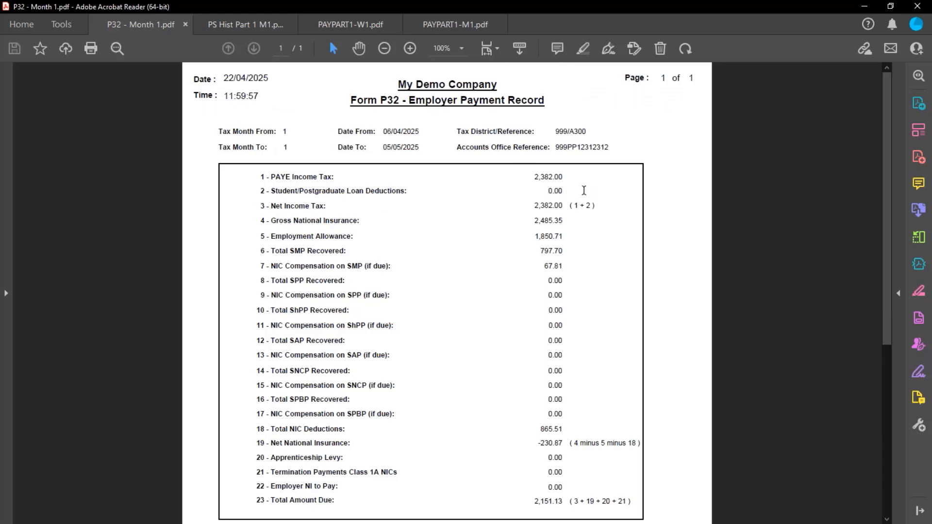
click(249, 24)
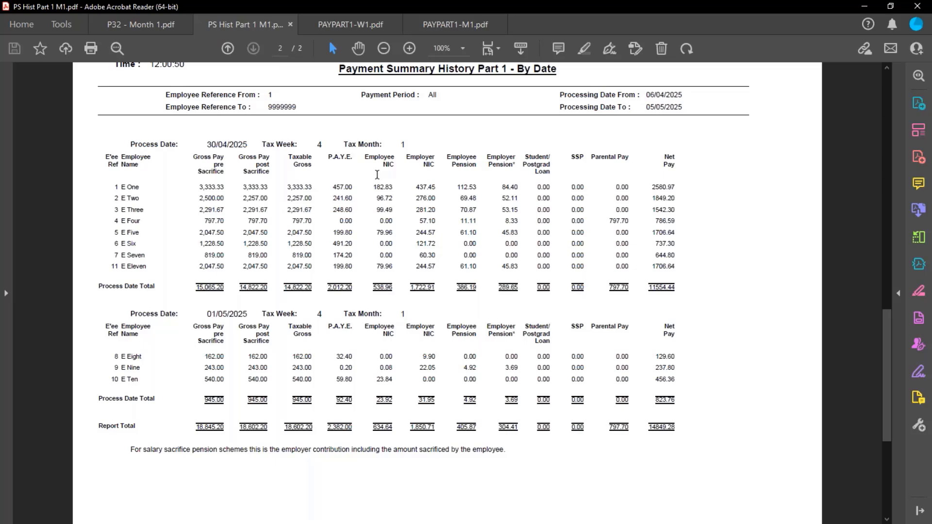
click(865, 4)
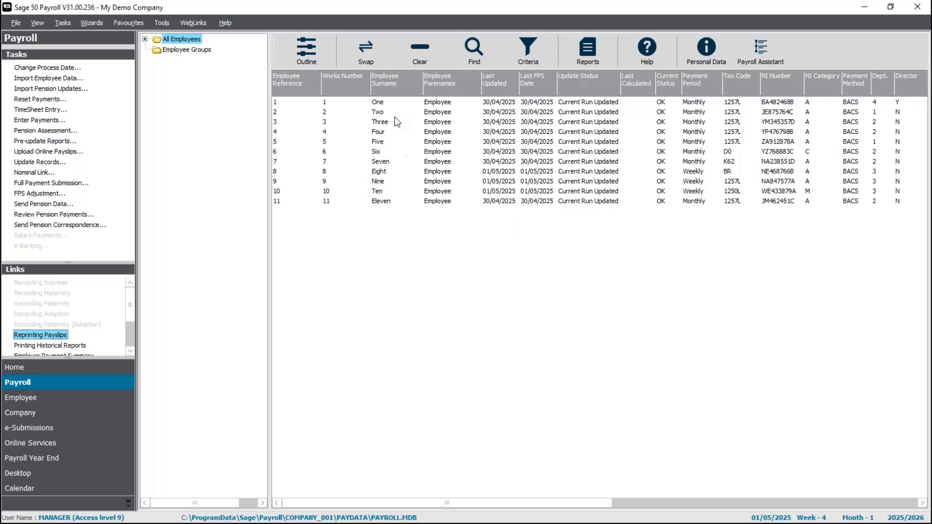
Select all employees and add the period end report Form P32 - Payment Summary Reconciliation to the report favourites.
click(359, 56)
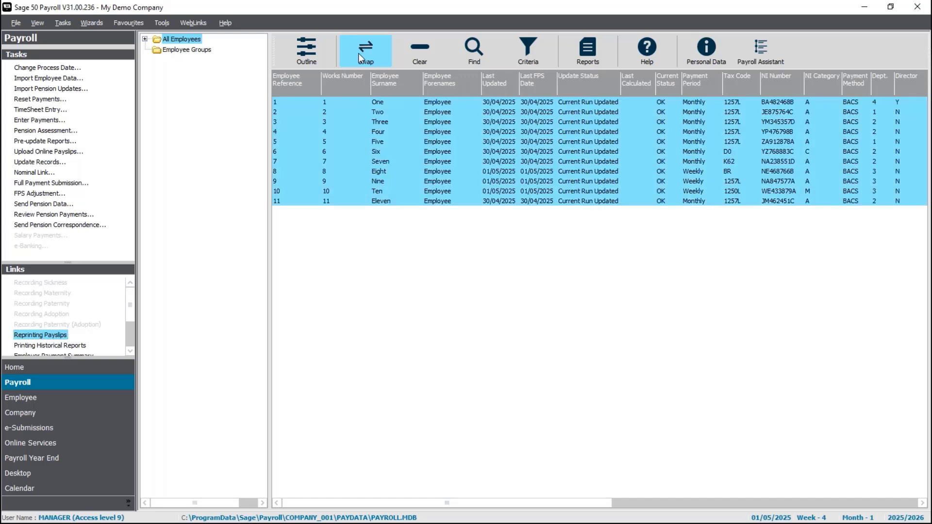
click(598, 59)
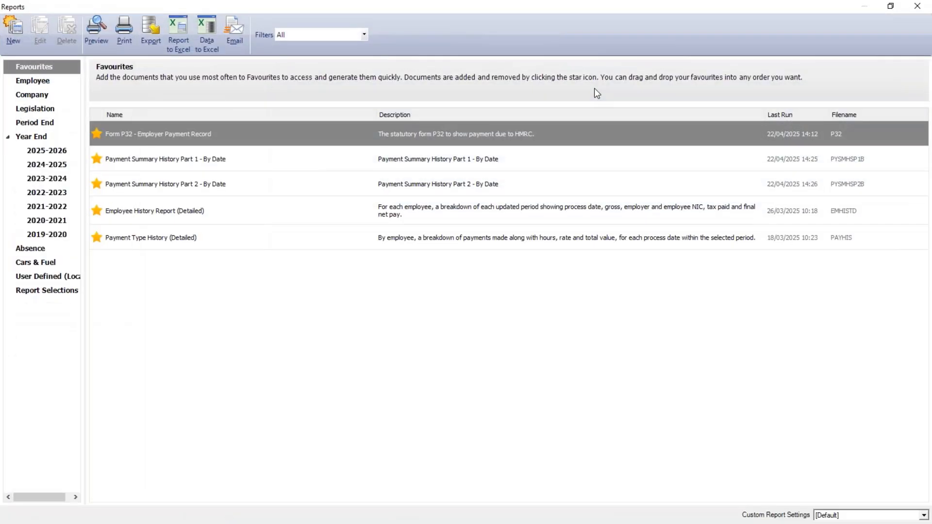
click(29, 126)
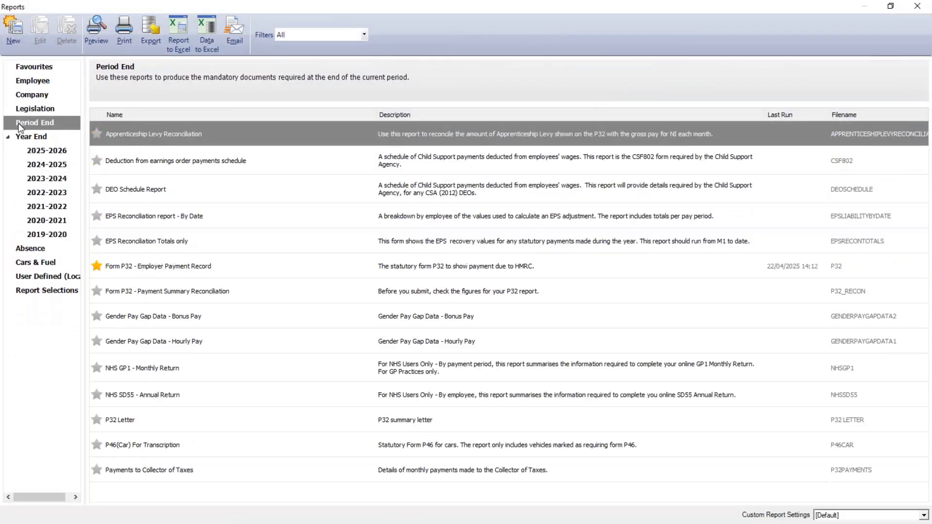
click(195, 295)
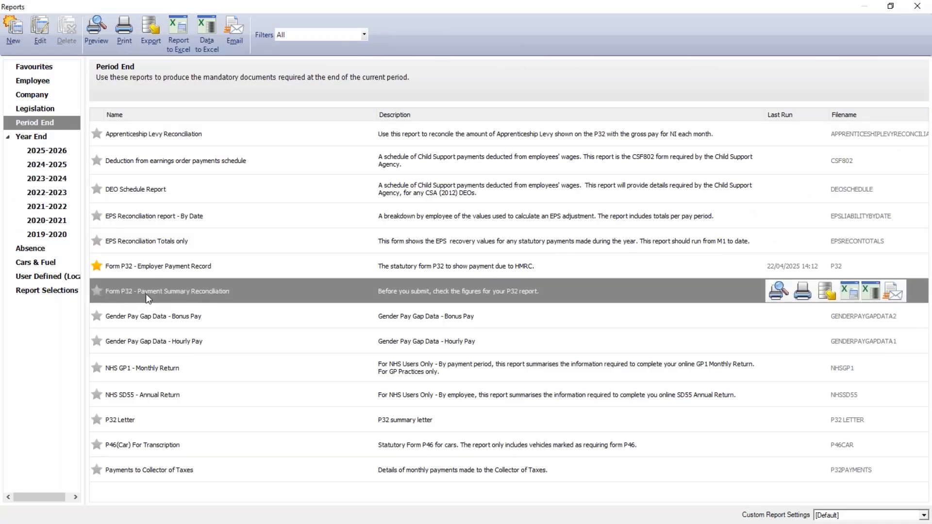
click(97, 290)
Preview the Form P32 - Payment Summary Reconciliation report for tax month 1 to 1.
double_click(214, 294)
click(556, 265)
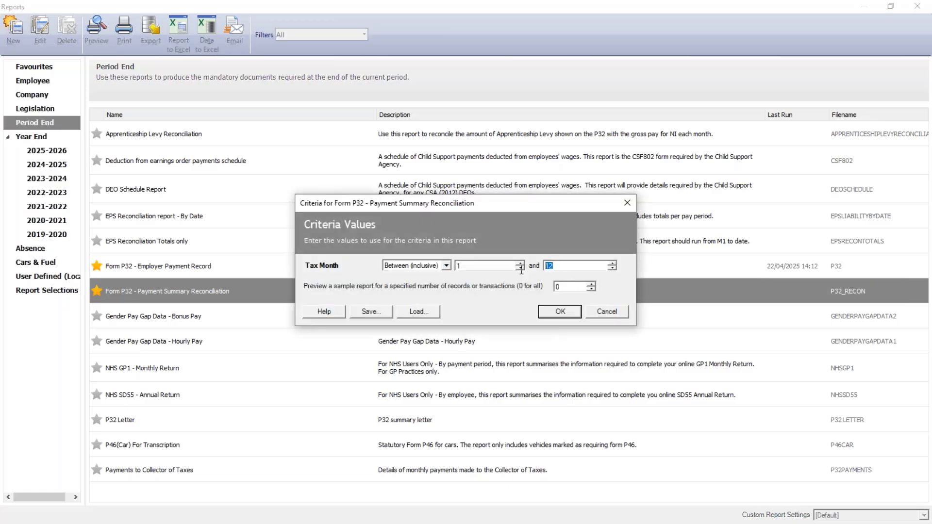
text(1)
key(Tab)
click(558, 312)
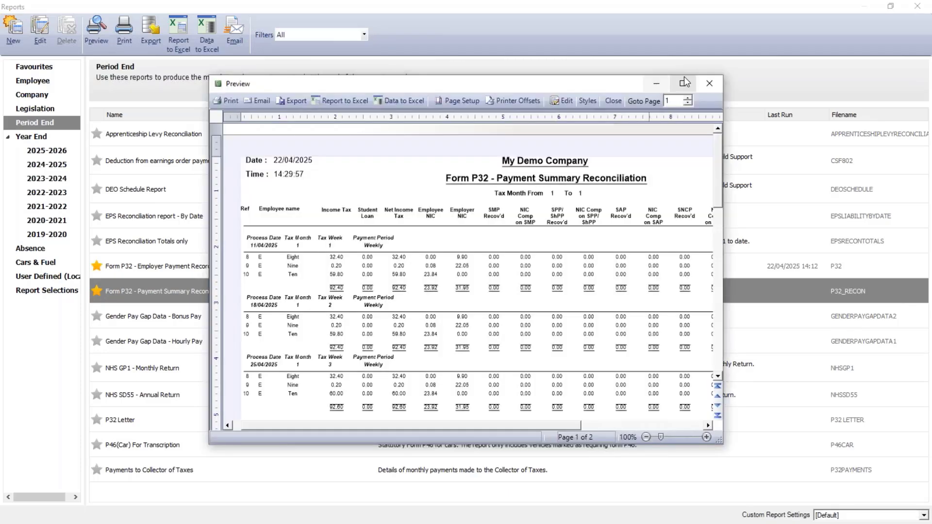
Enlarge the reconciliation preview and examine the tax, NIC and SMP figures, tax month 1 totals, report totals and Employer Allowance note.
click(684, 82)
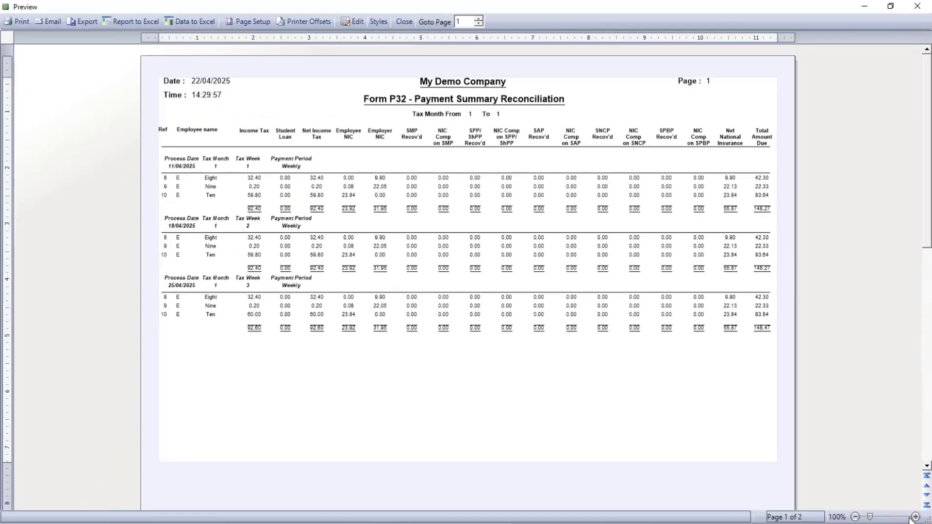
click(913, 518)
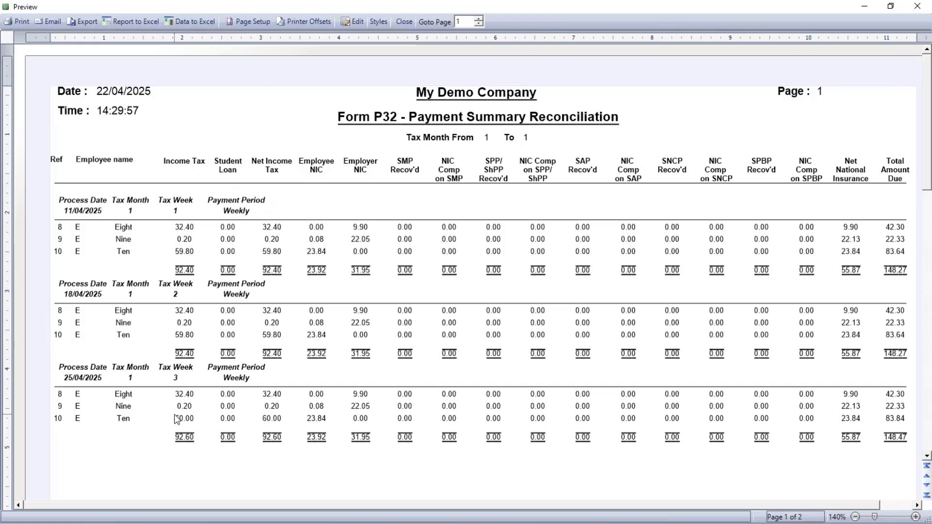
scroll(175, 418, down, 10)
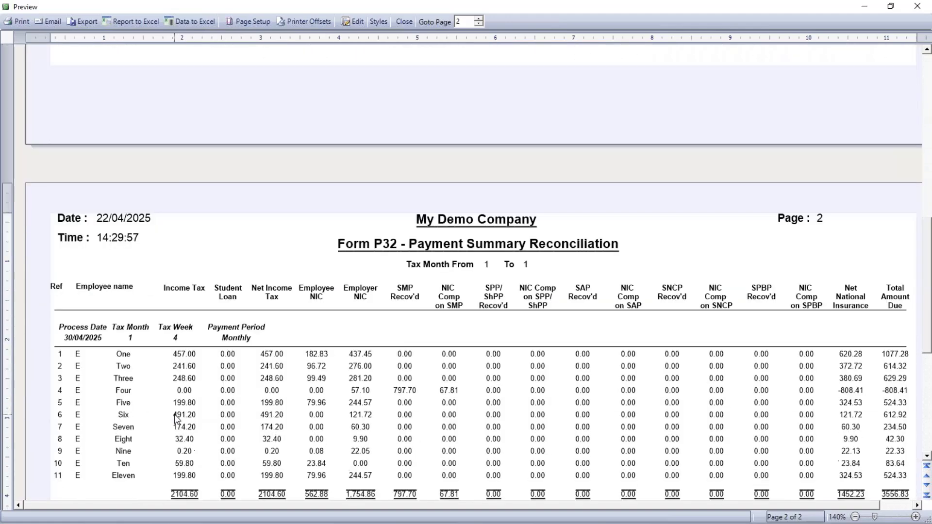
scroll(175, 415, down, 3)
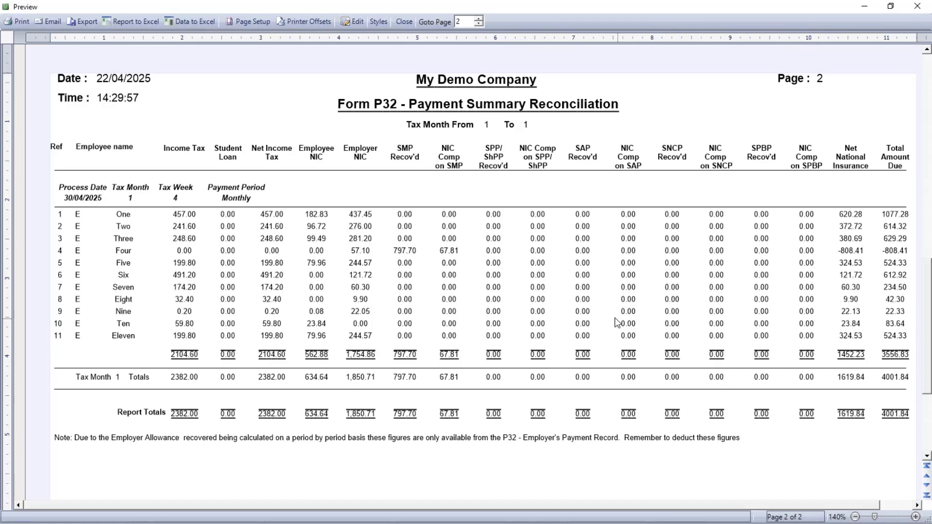
scroll(598, 316, down, 2)
scroll(598, 316, down, 2)
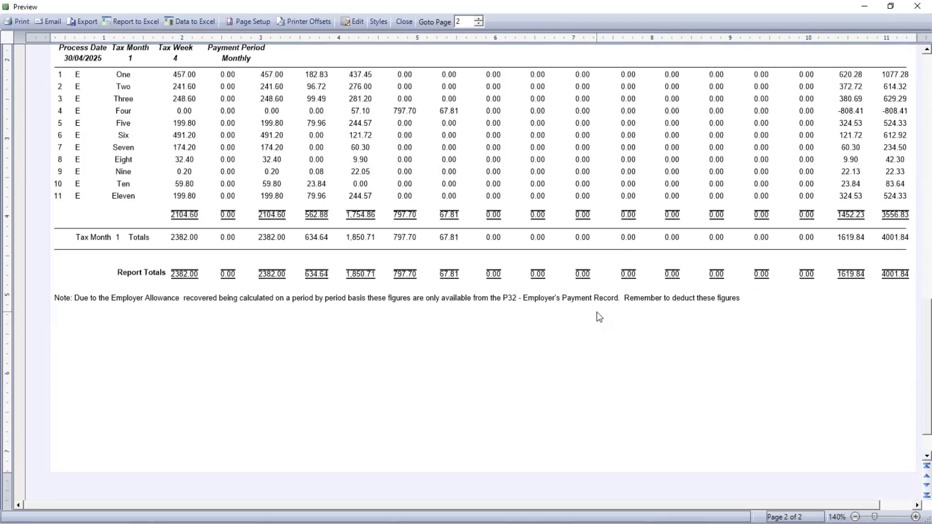
scroll(599, 317, up, 6)
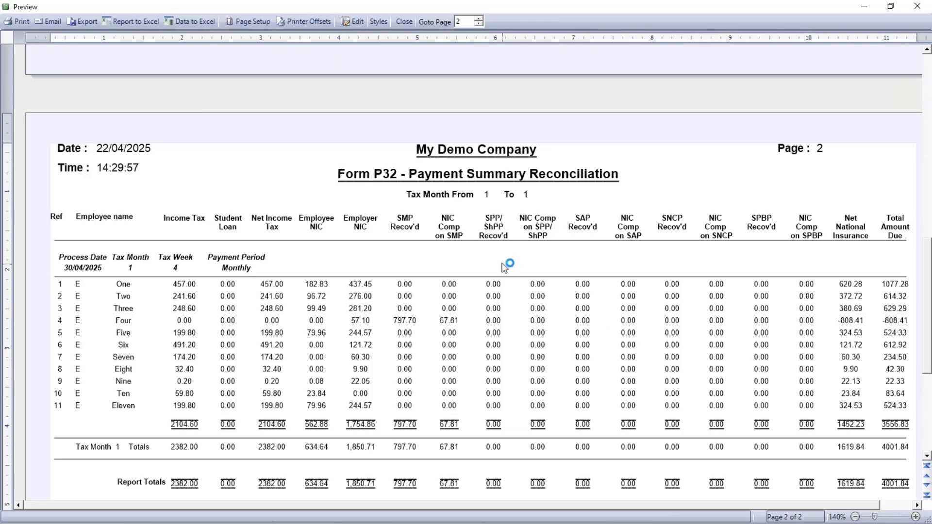
Close the reconciliation preview and the Reports window, and clear the employee selection.
click(410, 22)
click(917, 8)
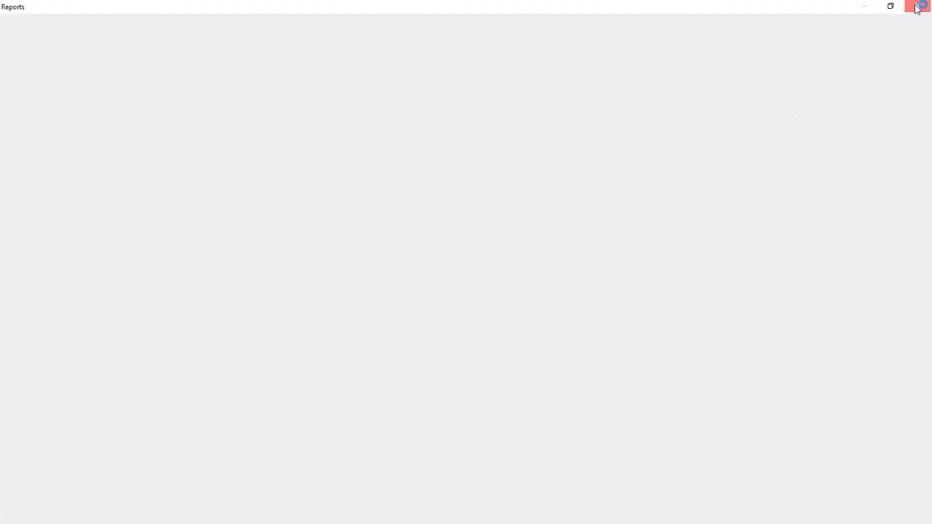
click(419, 49)
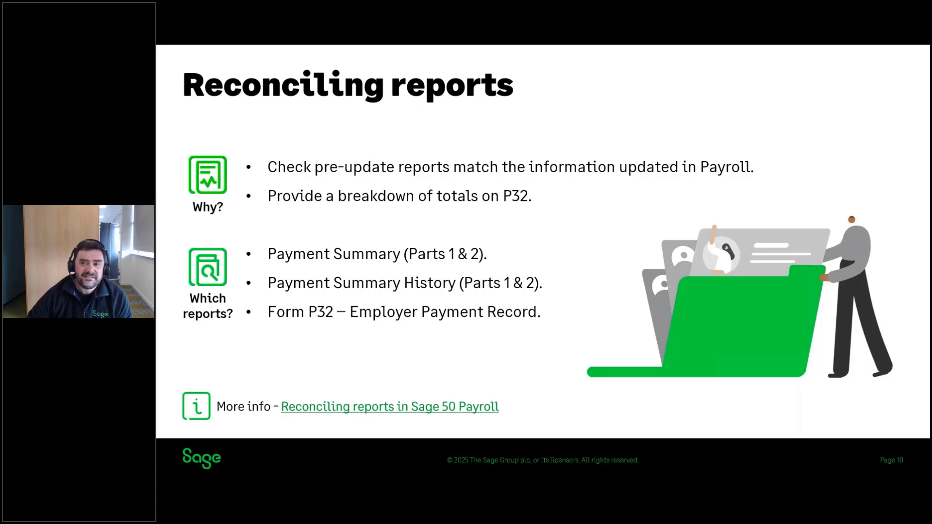
key(Right)
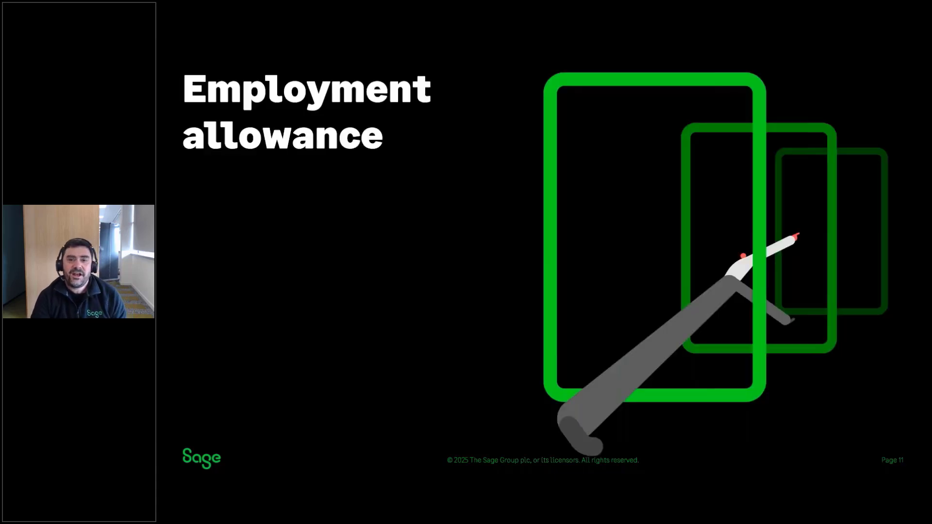
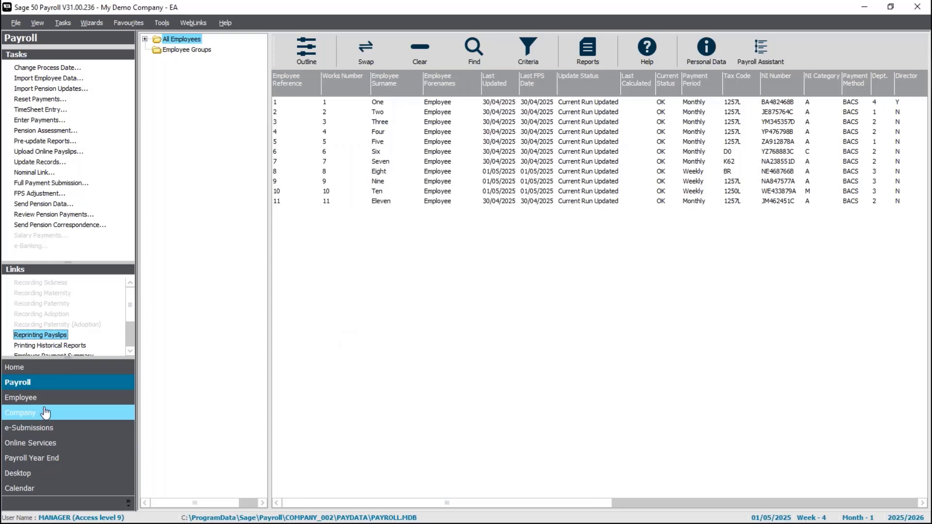
Start an Employment Allowance application in the company settings of My Demo Company - EA with State Aid set to Not Applicable.
click(46, 413)
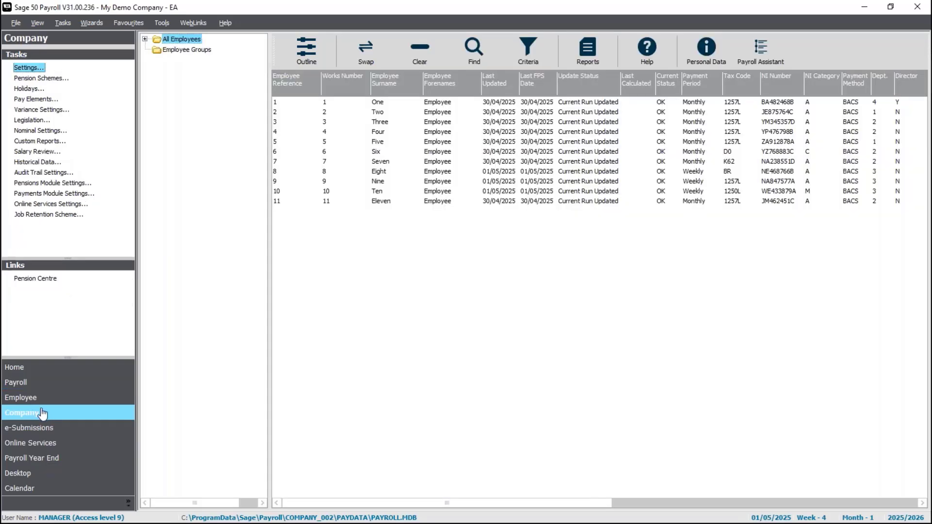
click(28, 69)
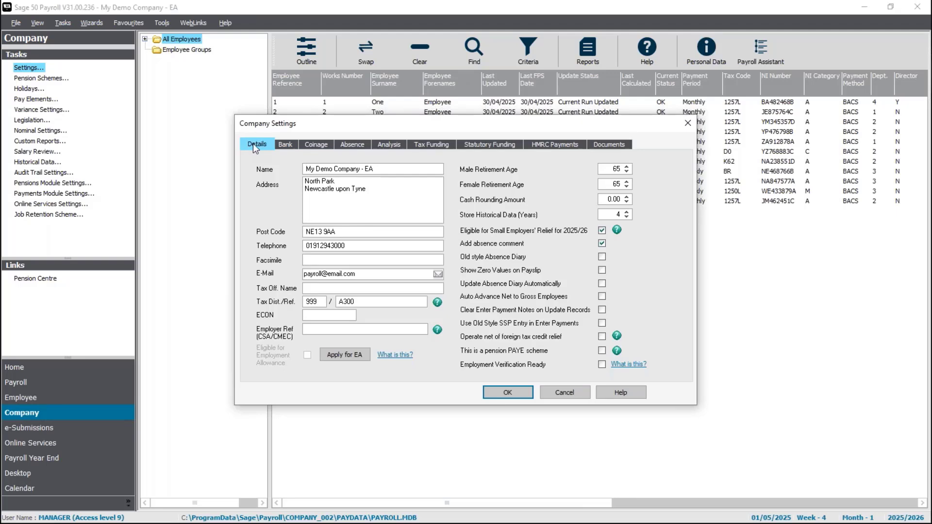
click(344, 359)
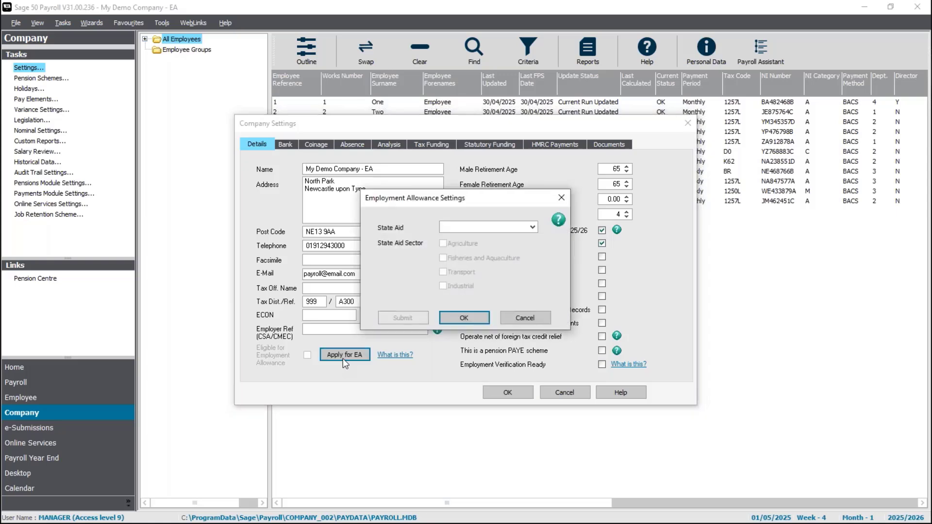
click(533, 228)
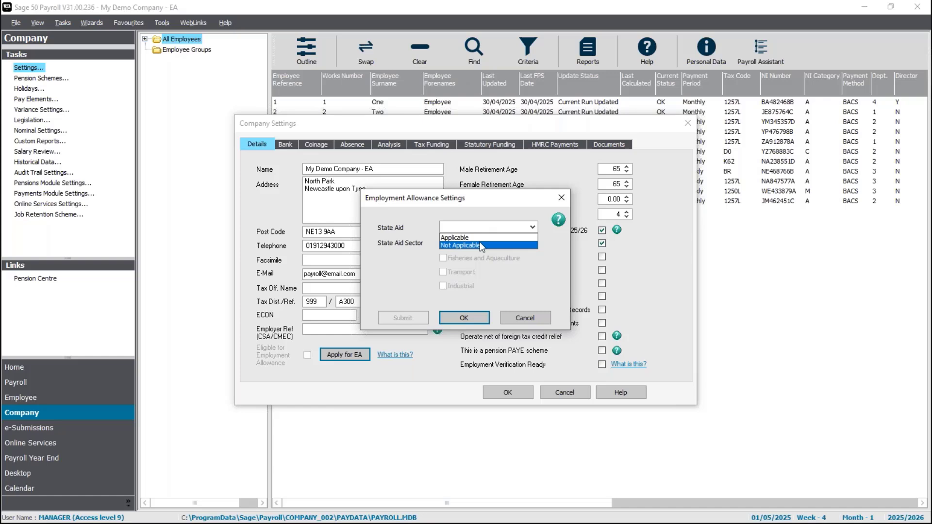
click(479, 244)
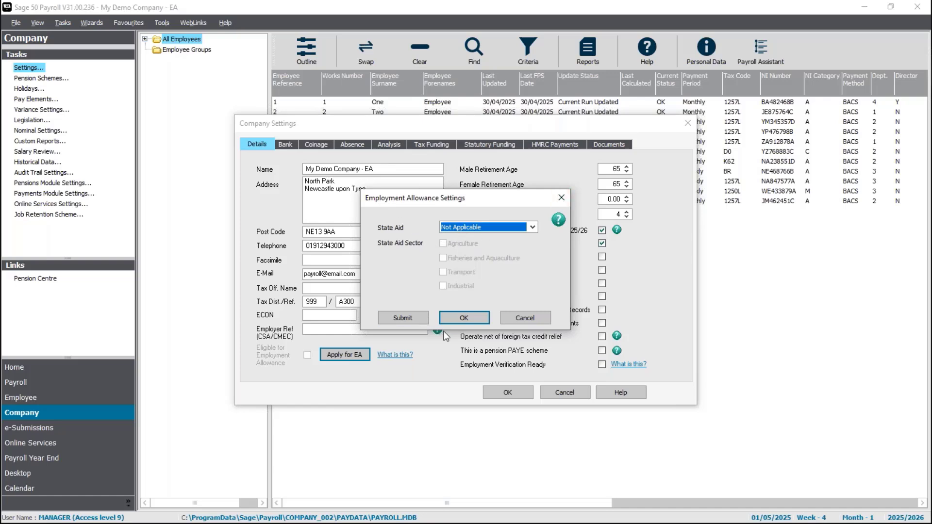
Submit the Employment Allowance claim as an Employer Payment Summary, acknowledging that HMRC will not receive it and using the existing gateway credentials.
click(404, 319)
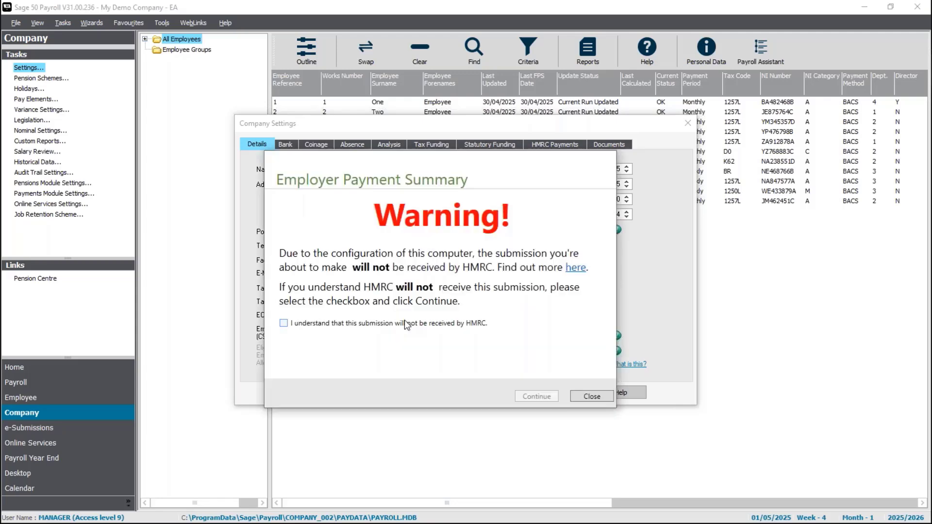
click(418, 325)
click(531, 396)
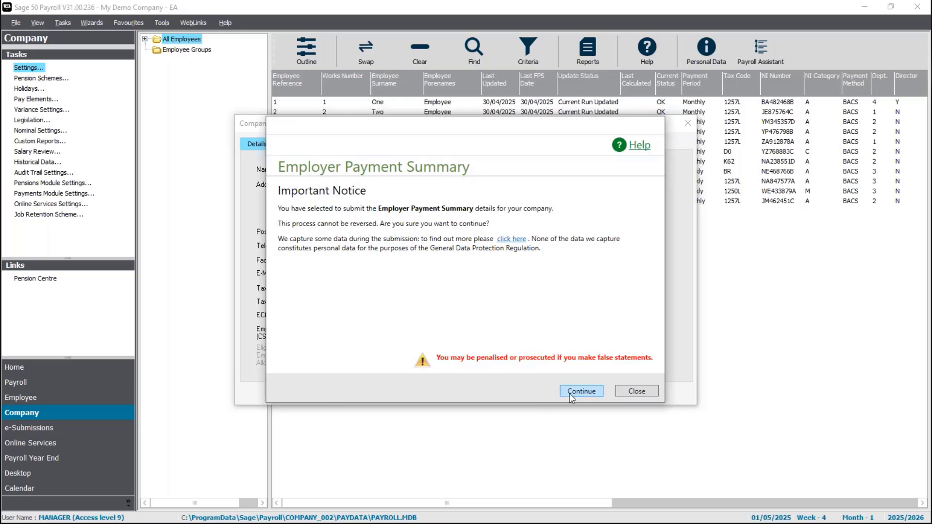
click(582, 392)
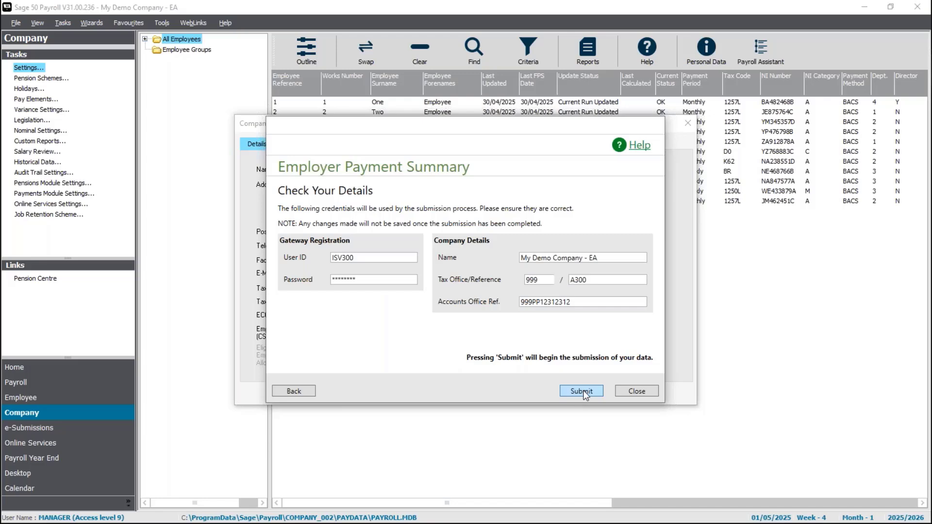
click(585, 393)
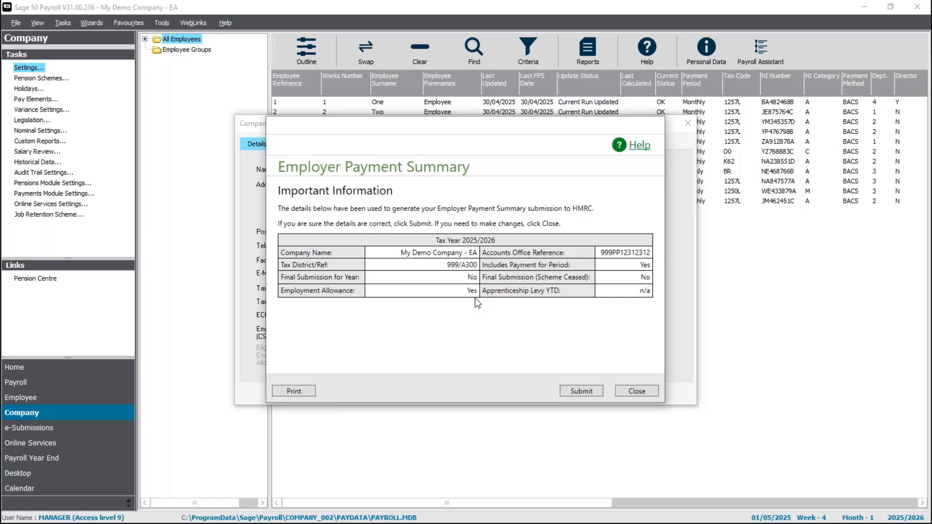
click(580, 393)
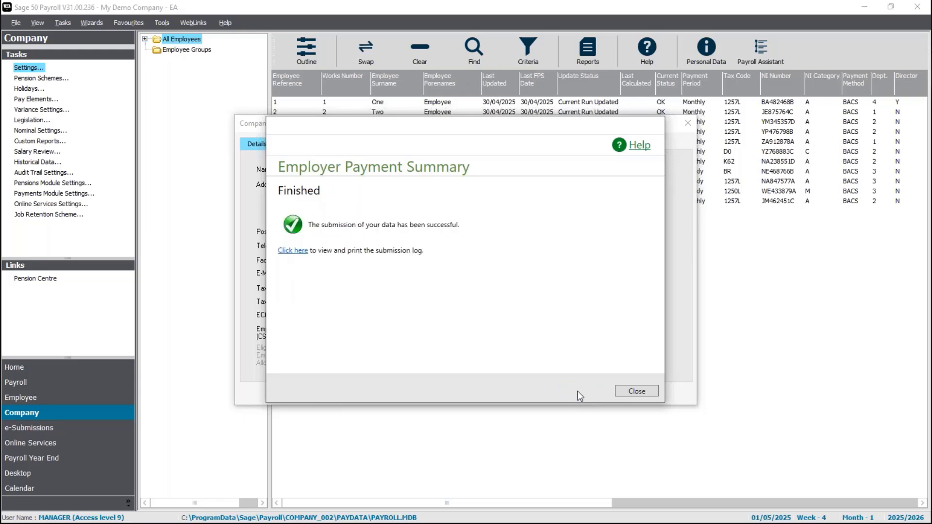
click(636, 391)
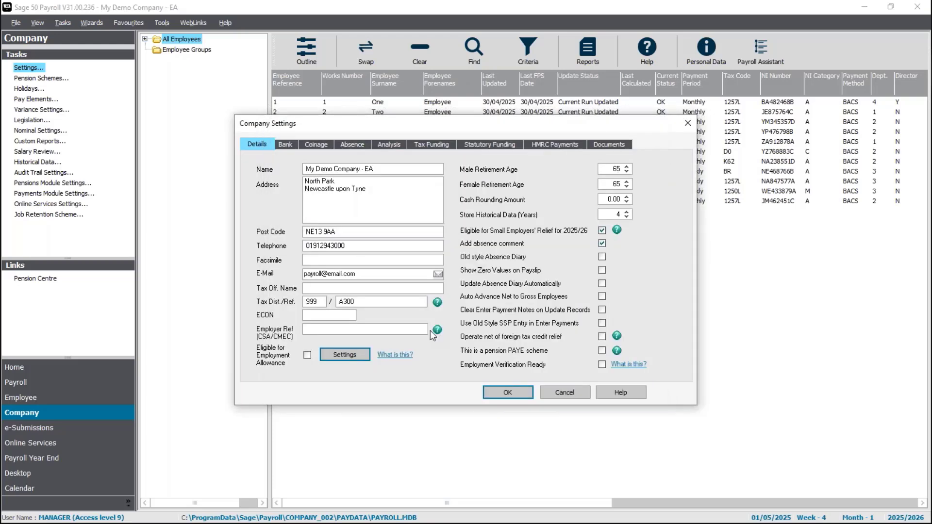
Mark the company as Eligible for Employment Allowance, acknowledge the HMRC information and save the company settings.
click(307, 359)
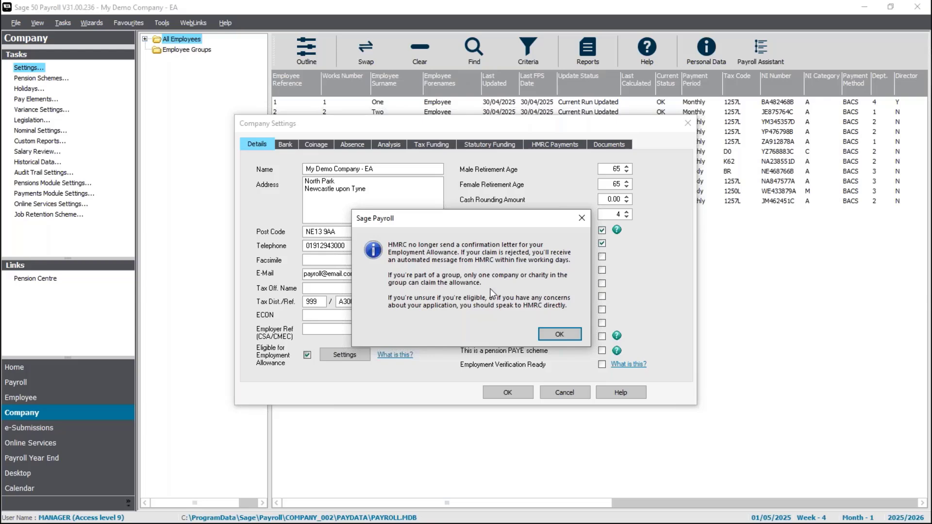
click(559, 334)
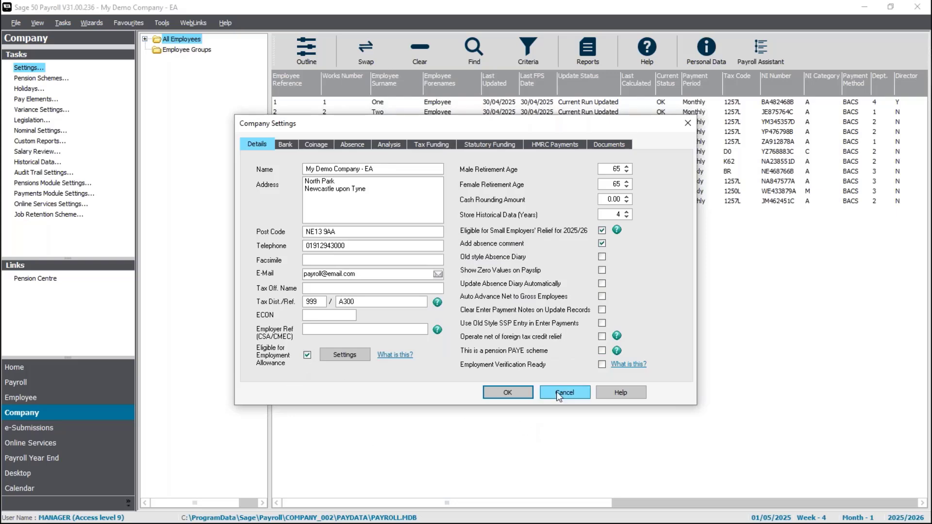
click(515, 389)
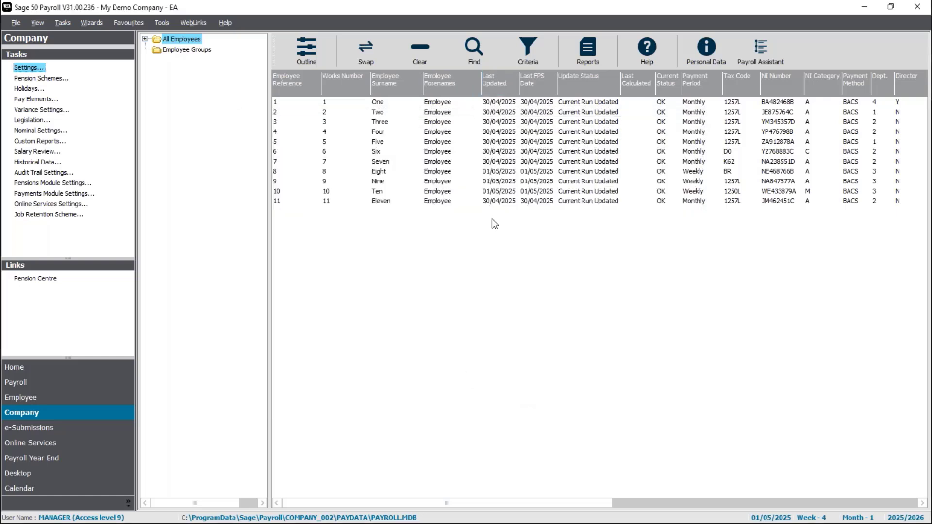
Preview the Form P32 - Employer Payment Record for tax month 1 to 1.
click(81, 387)
scroll(44, 335, down, 1)
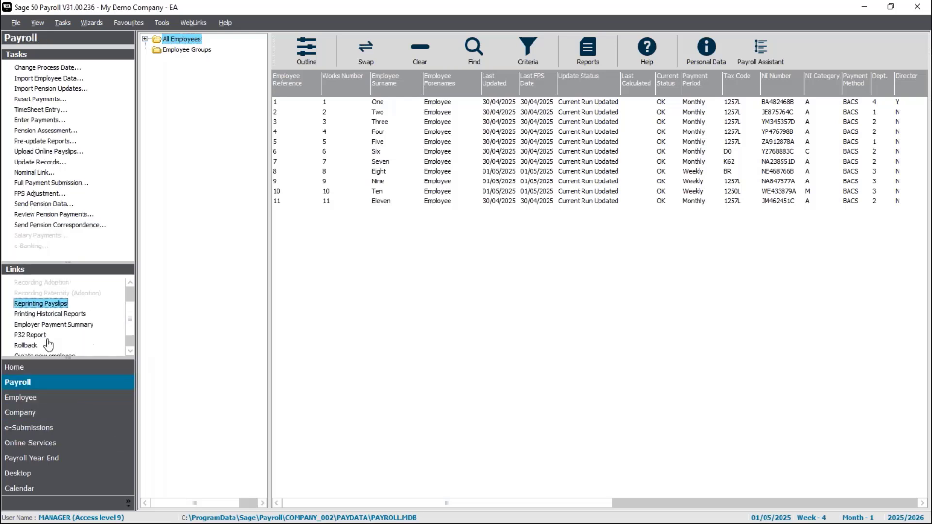
click(43, 335)
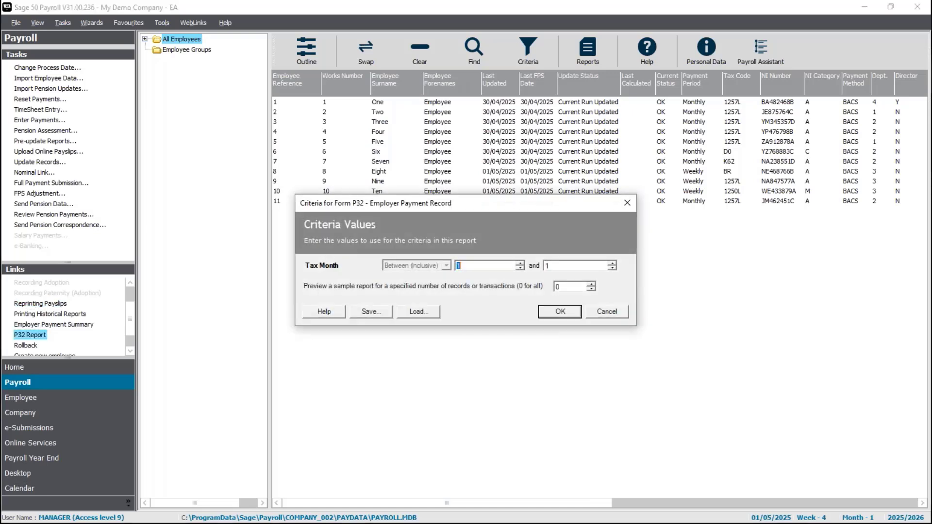
click(554, 266)
click(570, 311)
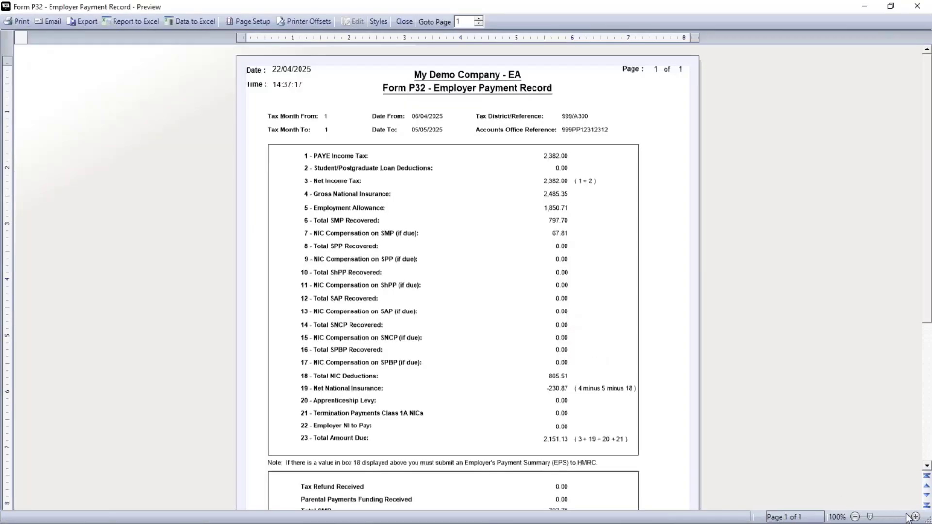
Enlarge the P32 preview, examine the Employment Allowance, NIC deductions, net National Insurance and total amount due, and close it.
click(912, 516)
click(913, 517)
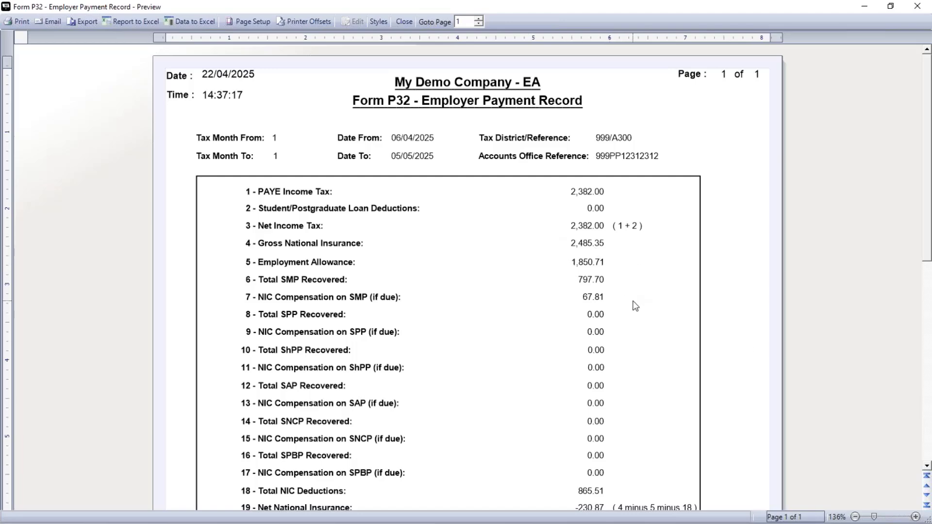
scroll(635, 305, down, 5)
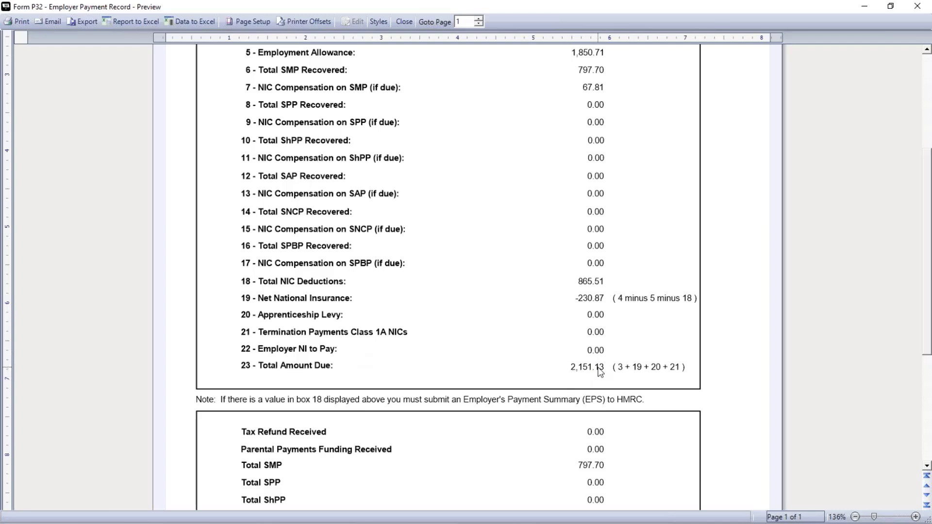
scroll(600, 371, up, 3)
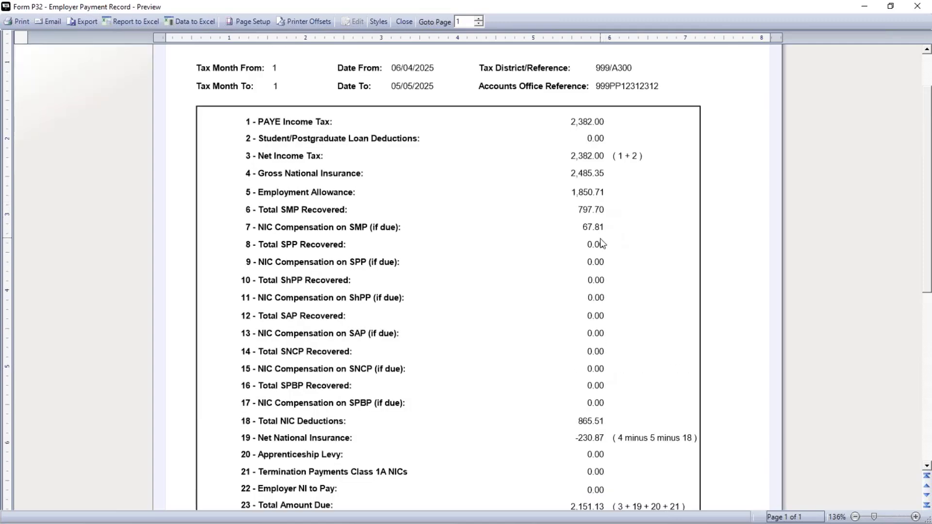
scroll(590, 350, down, 2)
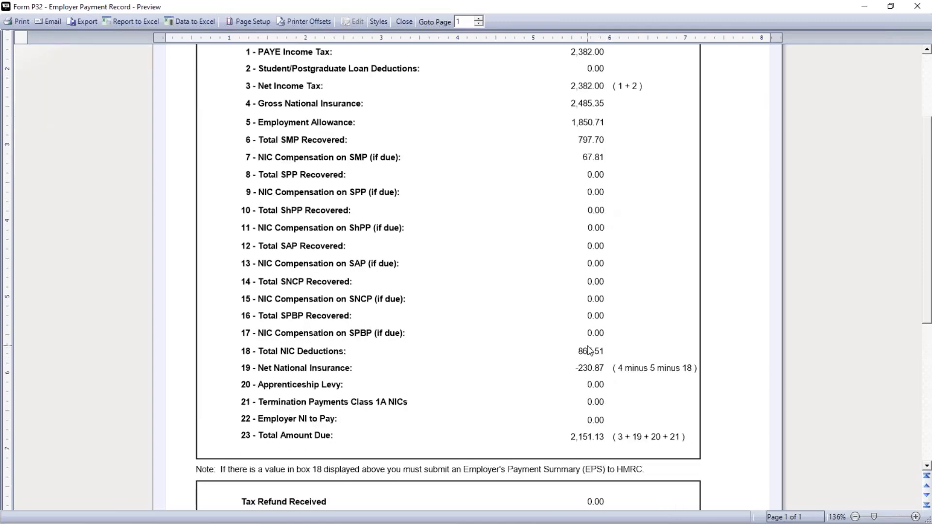
click(403, 23)
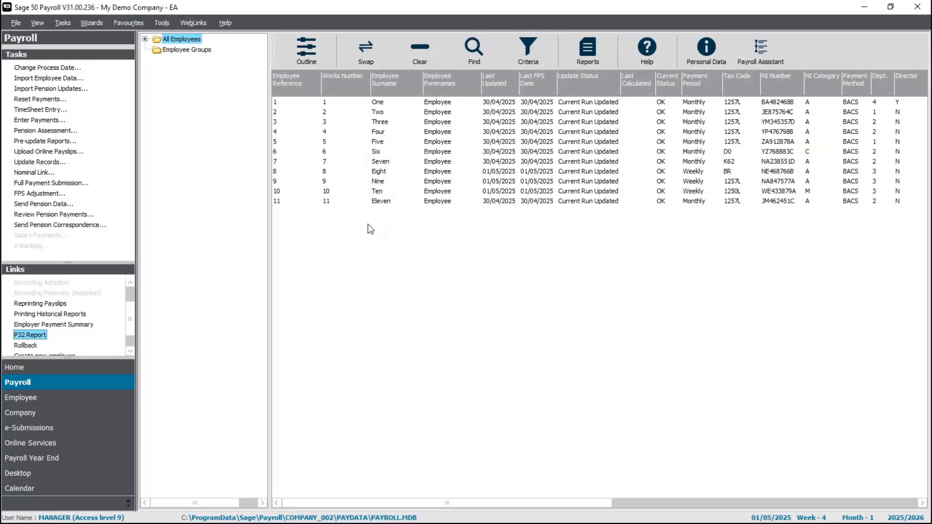
Review the month 1 Employer NI, Employment Allowance and amount due under HMRC Payments in the company settings.
click(29, 412)
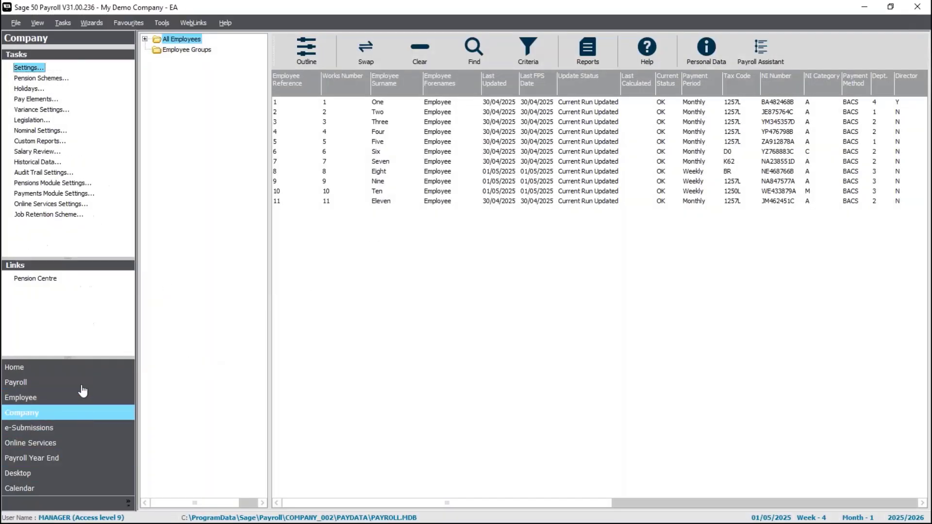
click(29, 68)
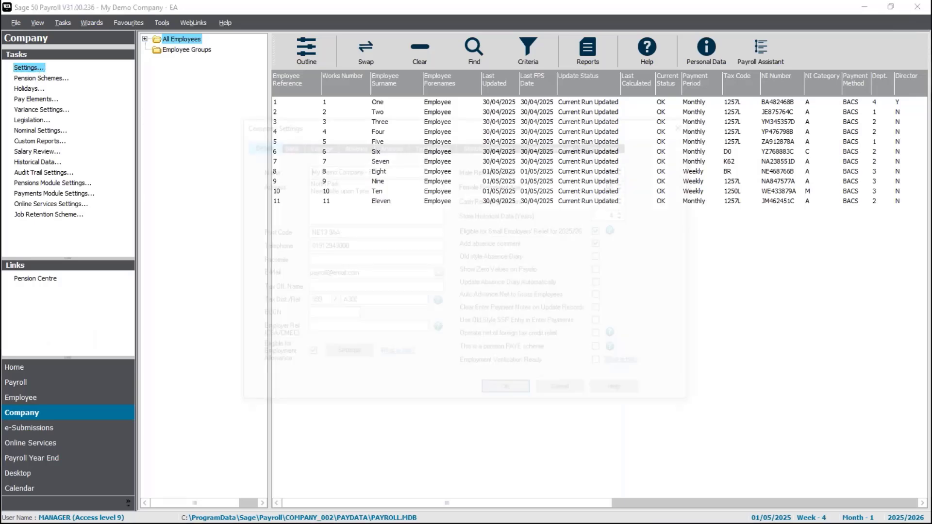
click(547, 144)
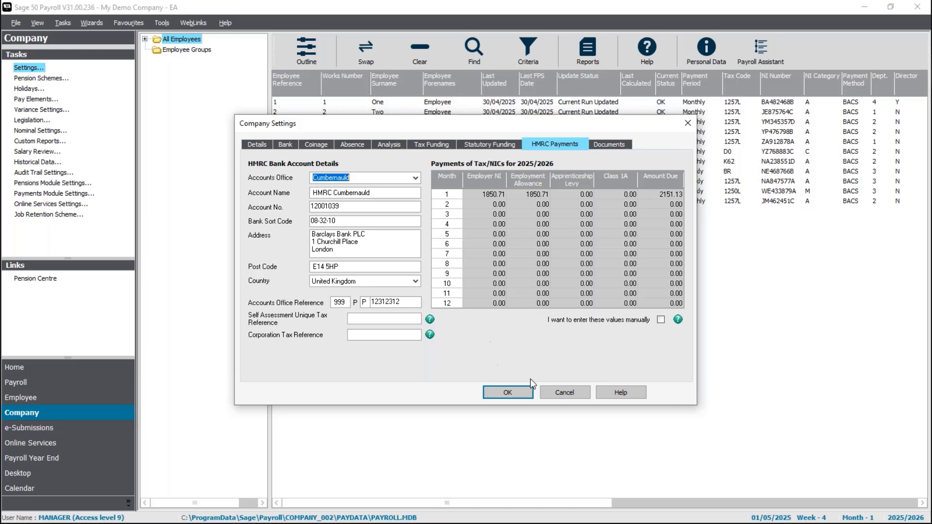
click(507, 392)
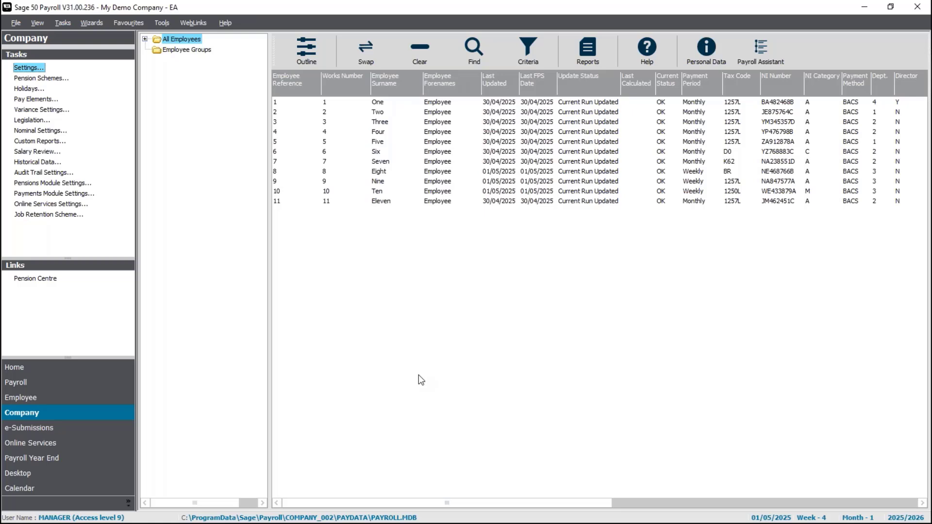
Change the payroll process date to 05/04/2025.
click(61, 383)
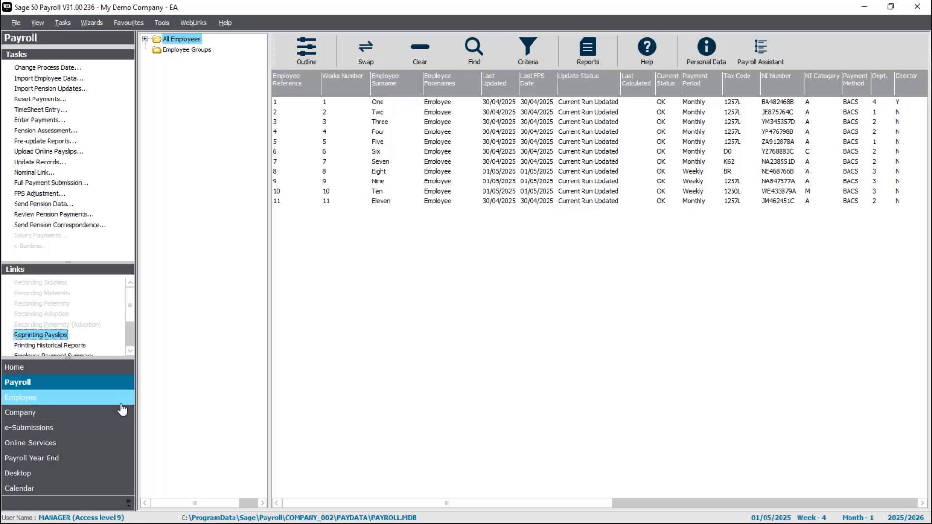
click(56, 69)
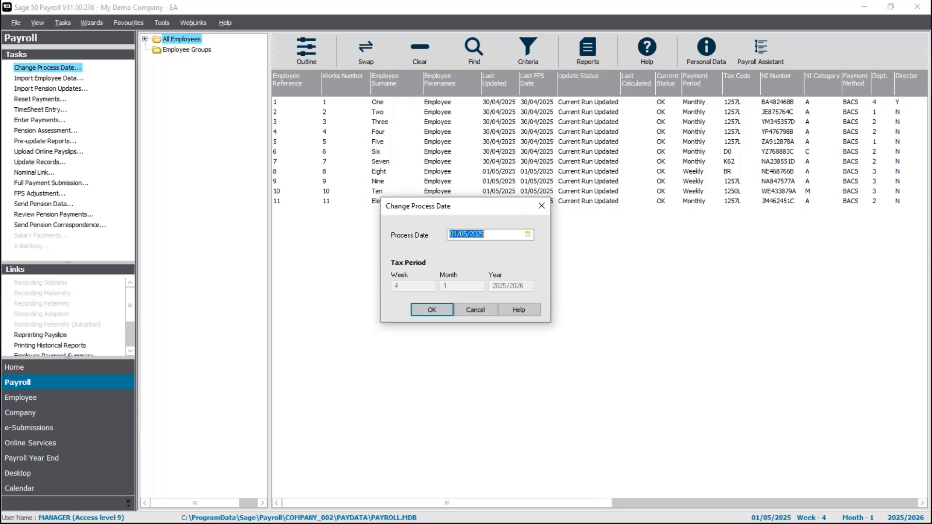
text(05/04/2025)
click(432, 310)
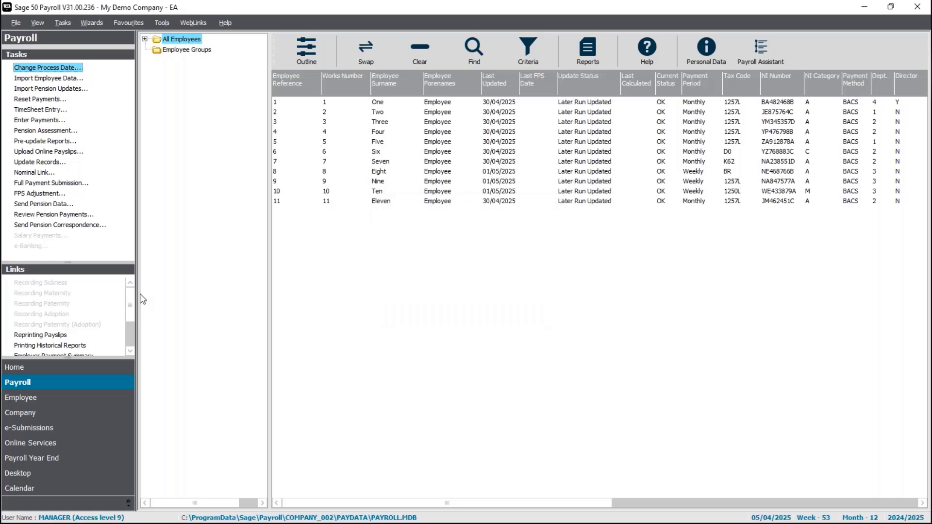
Start the company's Employment Allowance application for 2024/25 in the company settings and set State Aid to Not Applicable.
click(40, 416)
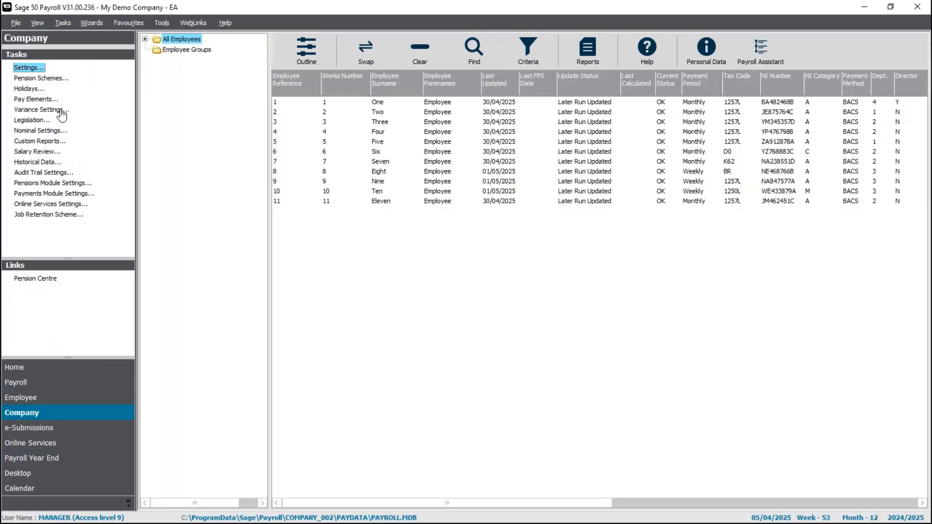
click(38, 69)
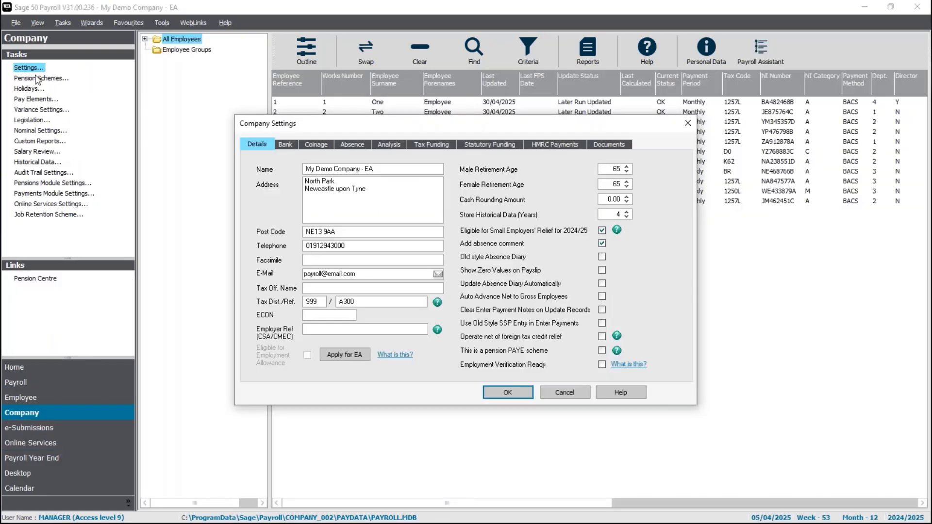
click(345, 354)
click(477, 227)
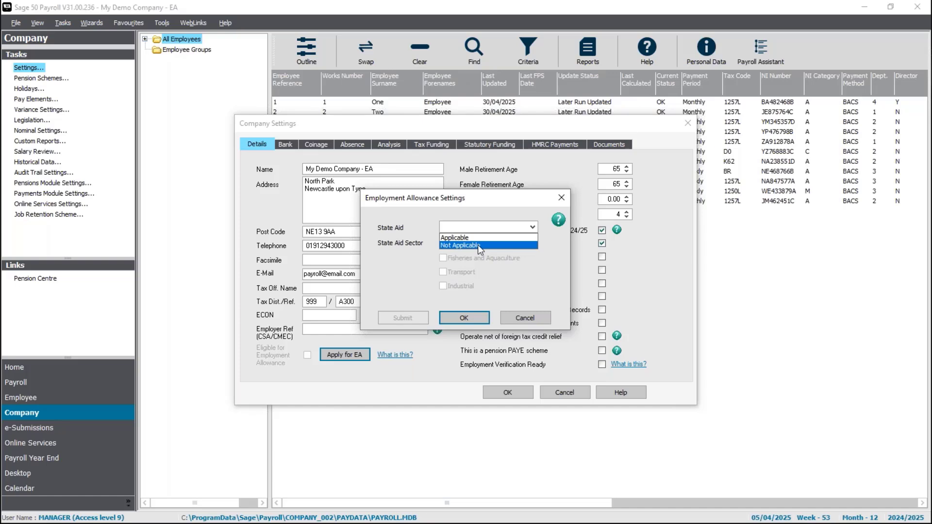
click(477, 244)
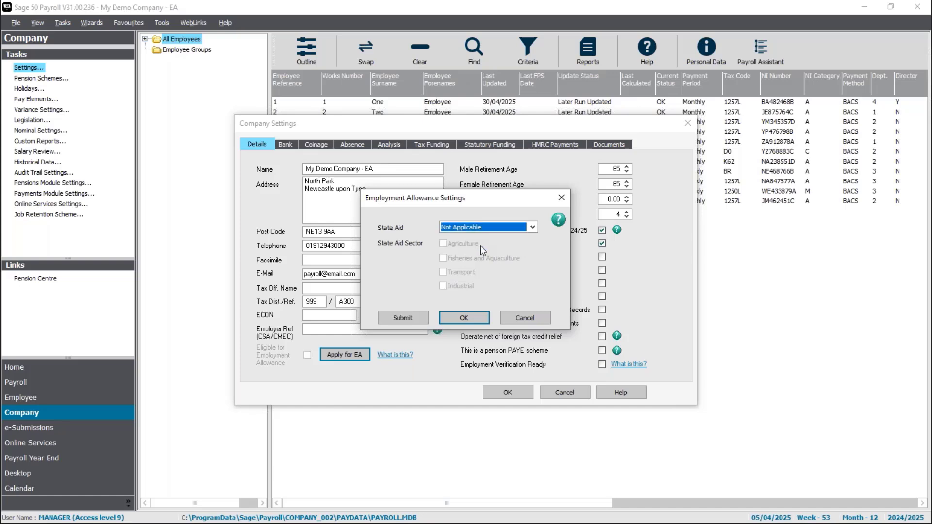
Submit the 2024/2025 Employer Payment Summary for Employment Allowance, acknowledging that HMRC will not receive this submission, and close it when finished.
click(416, 317)
click(371, 248)
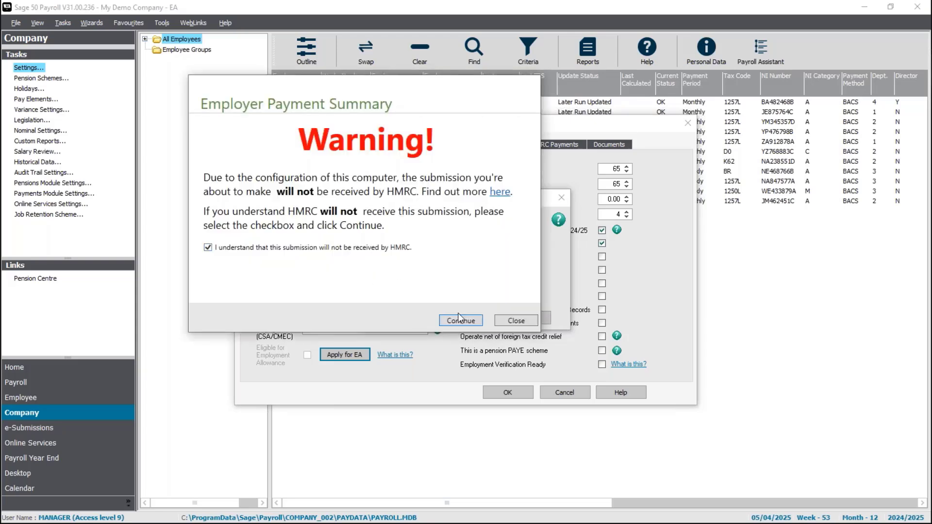
click(460, 320)
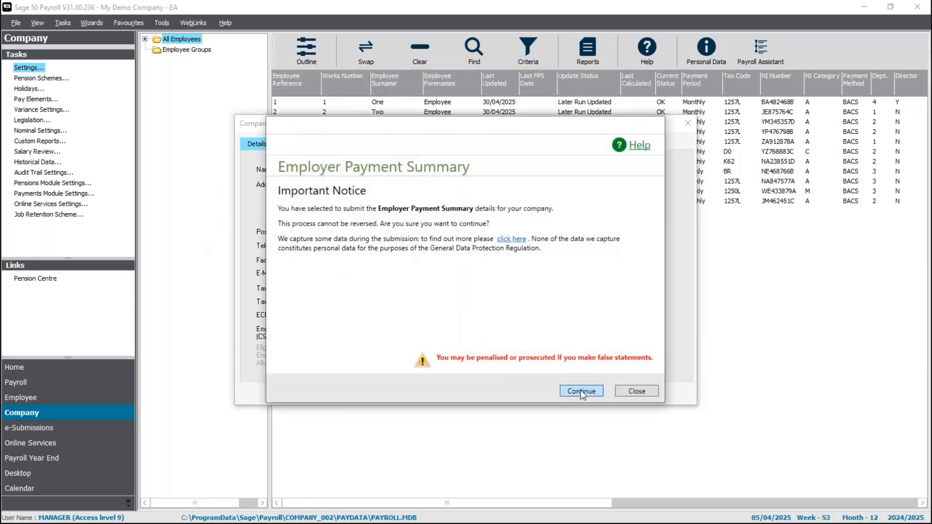
click(582, 390)
click(588, 389)
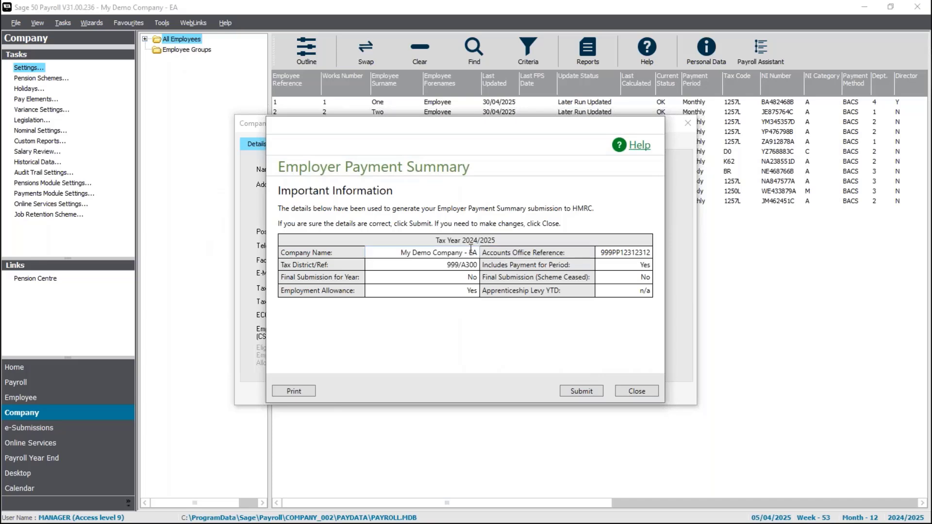
click(586, 391)
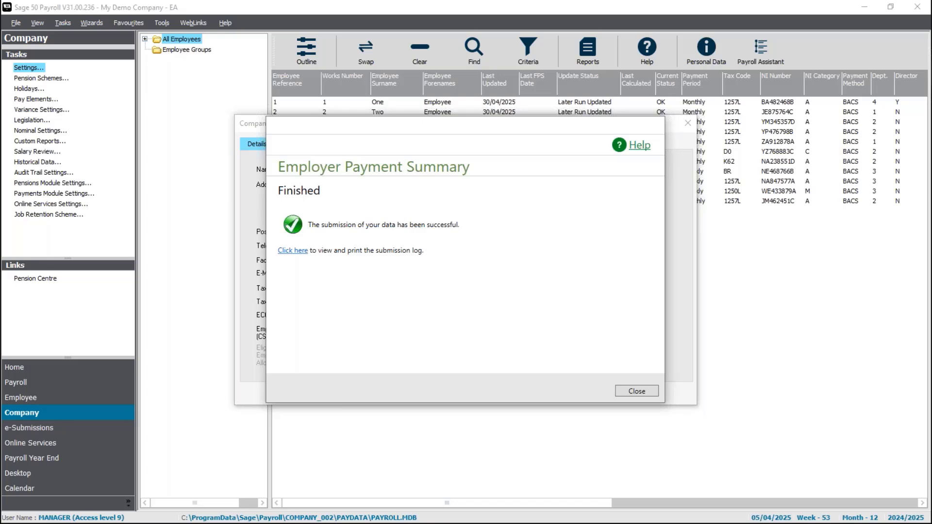
click(643, 391)
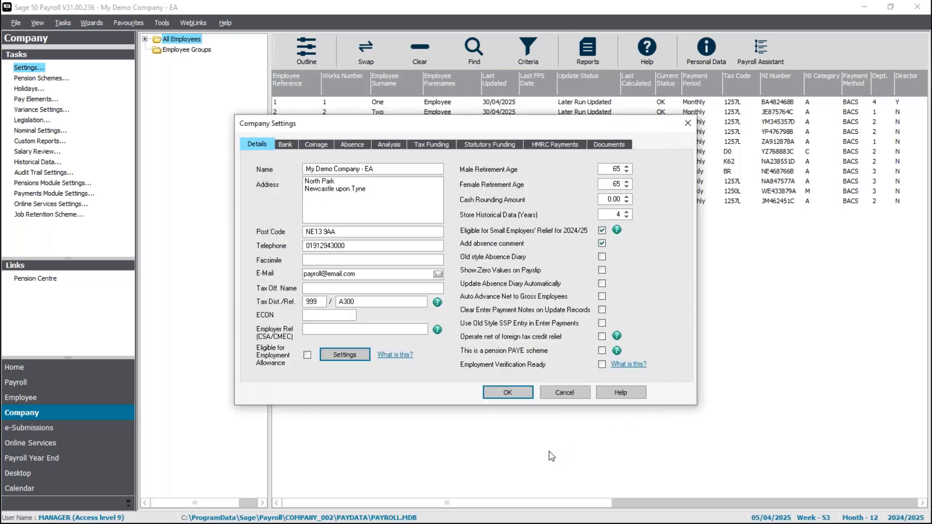
Mark the company as eligible for Employment Allowance, acknowledge the HMRC notice, and save the company settings.
click(307, 355)
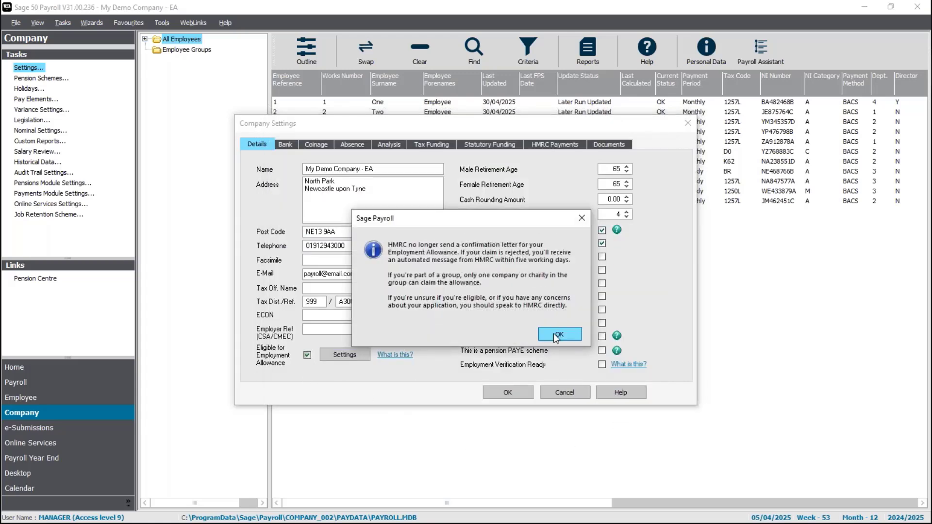
click(558, 334)
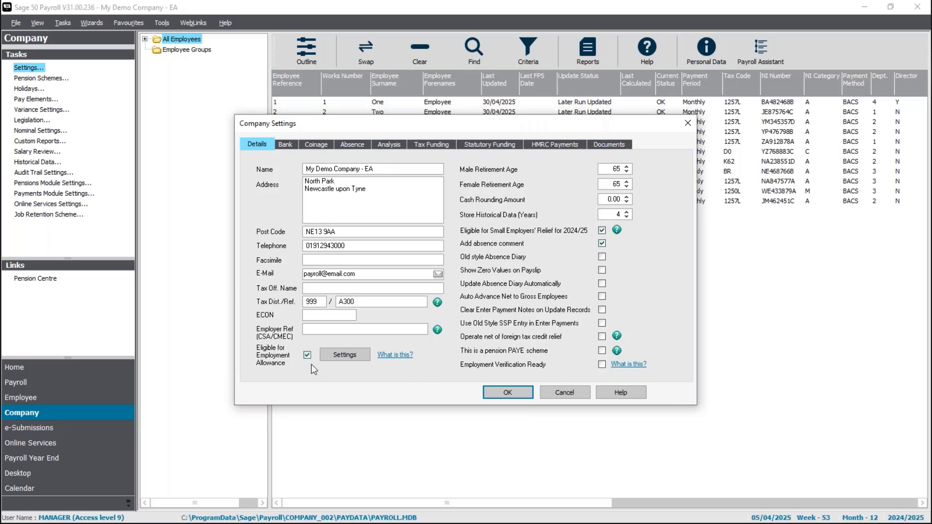
click(499, 394)
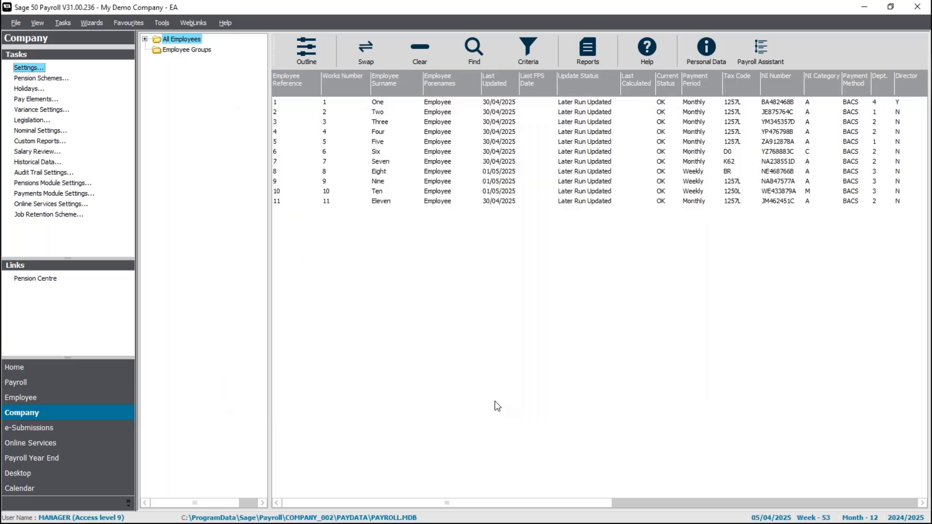